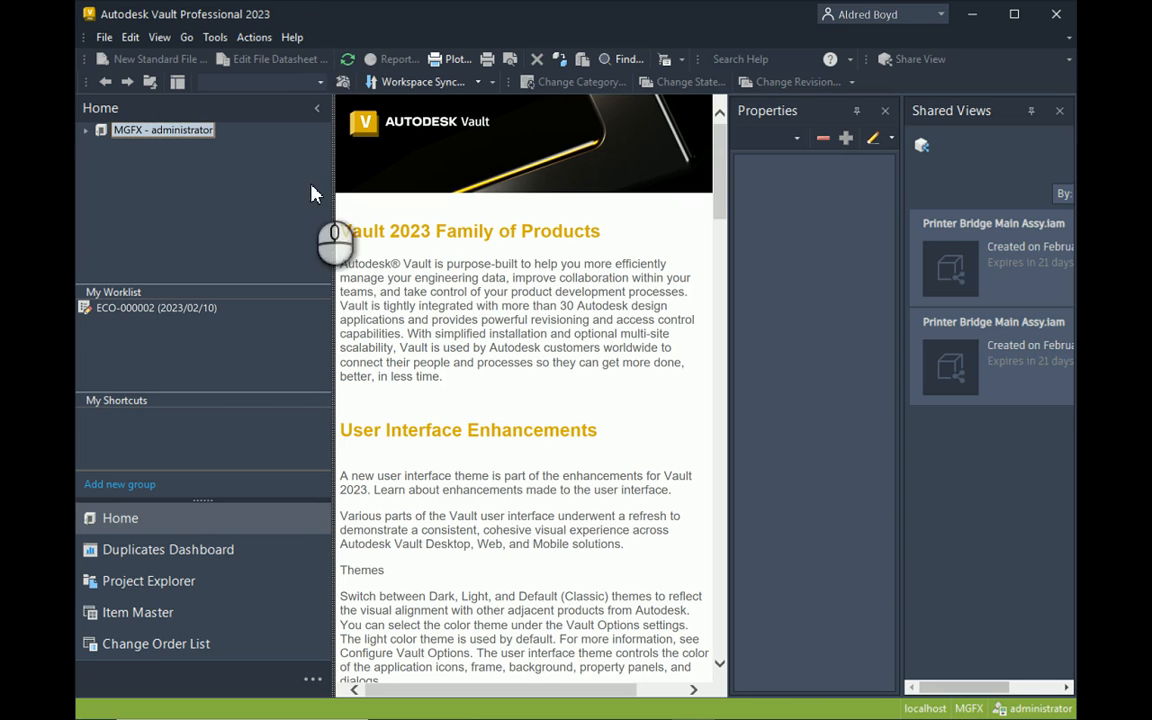
# Open Manage Access from the Security tab of Global Settings to list vault users and groups.
pyautogui.click(215, 40)
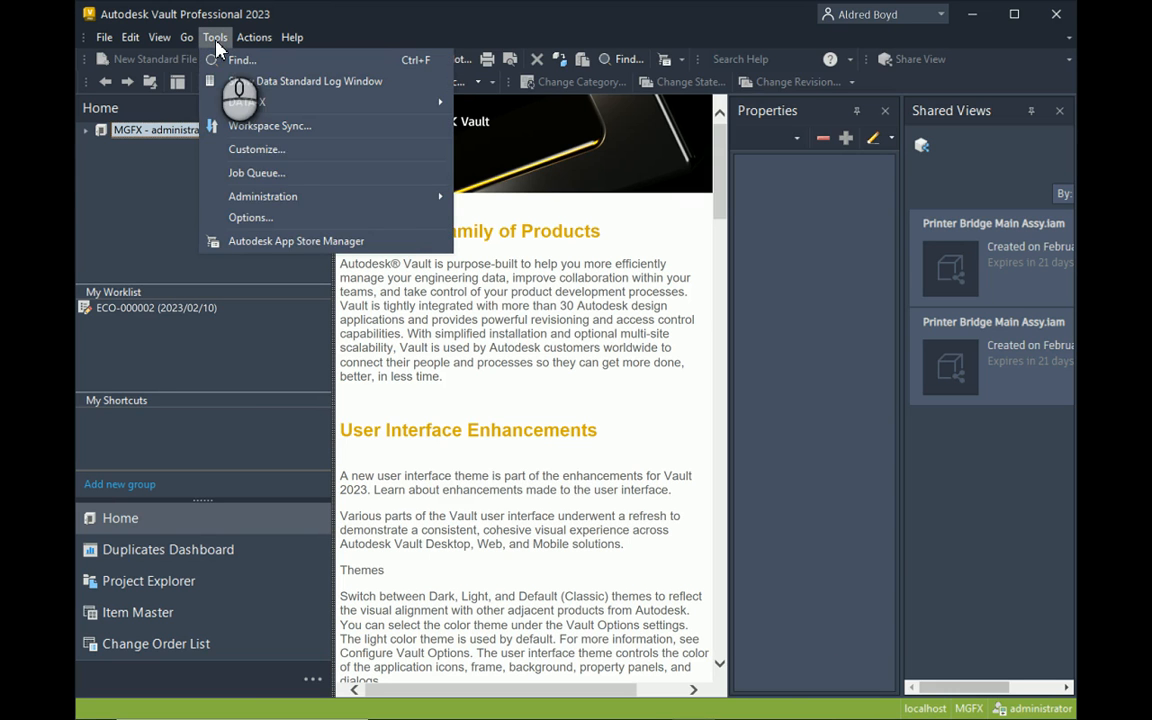
pyautogui.moveTo(383, 196)
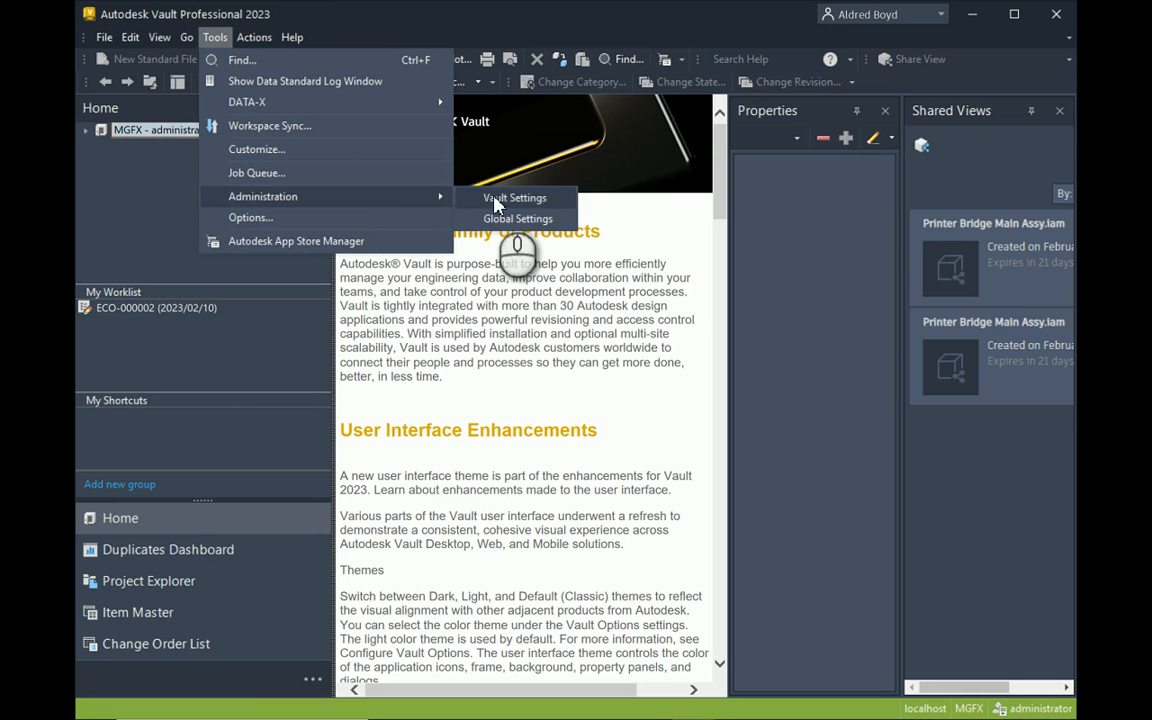
pyautogui.click(496, 200)
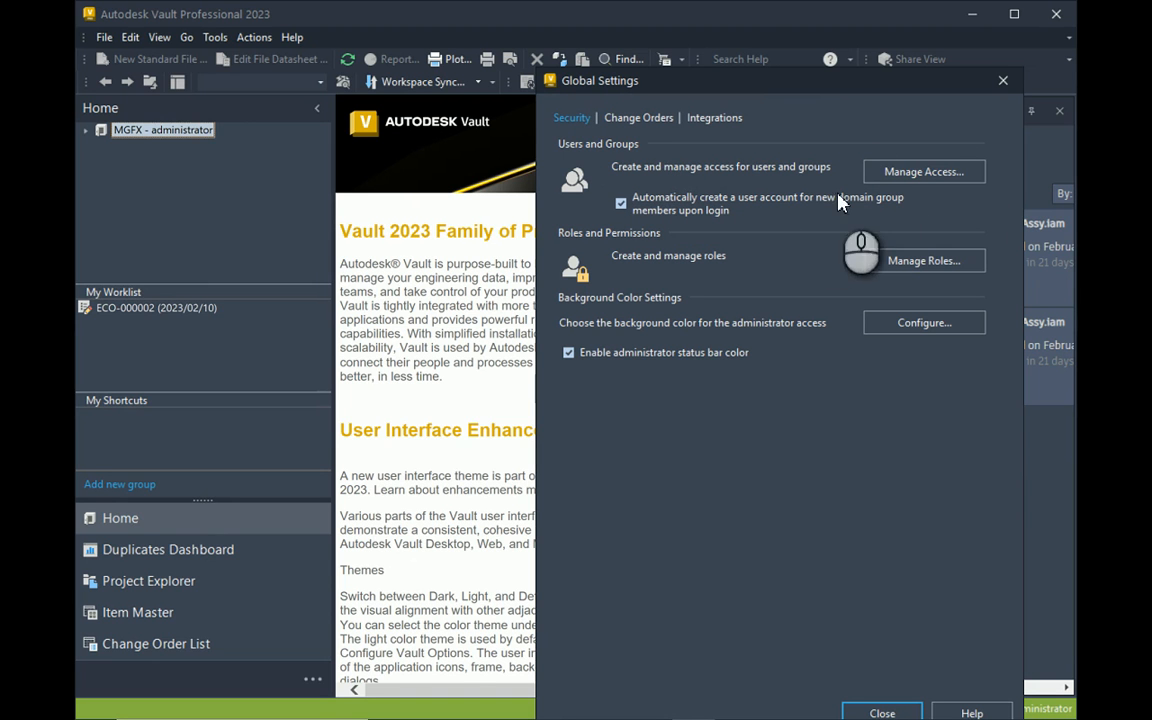
pyautogui.click(939, 175)
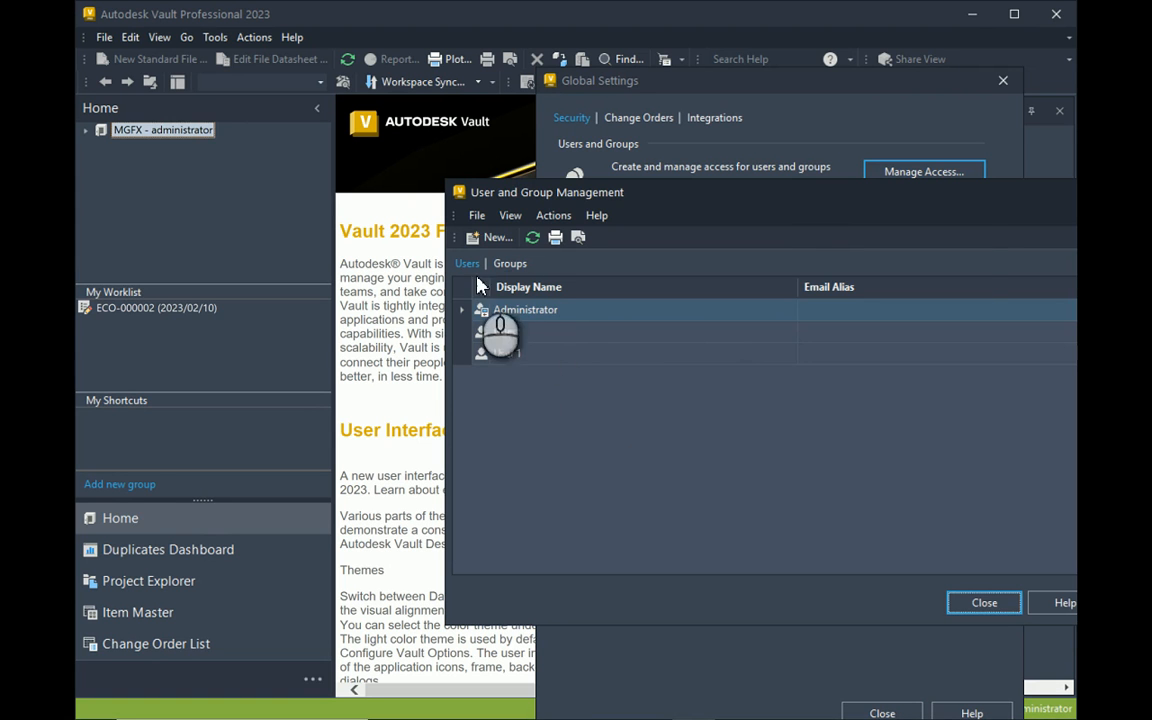
# Create a new user profile named Test 11 with first name Test and last name 11.
pyautogui.click(489, 237)
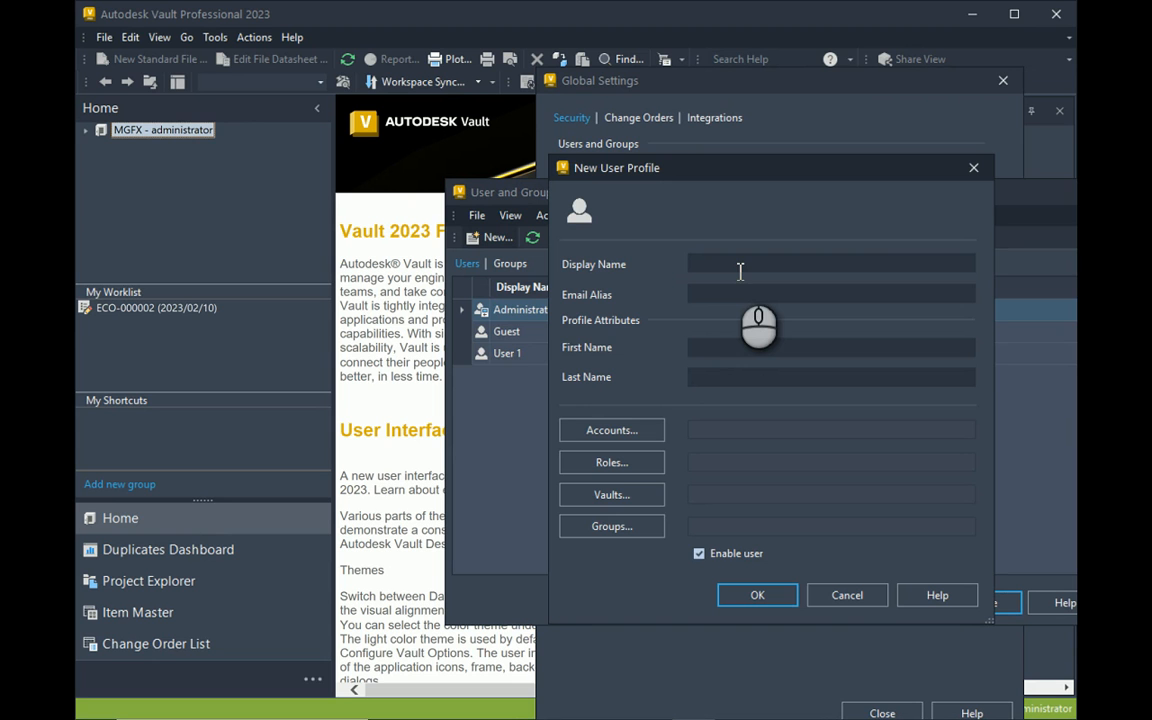
pyautogui.write('Test 11')
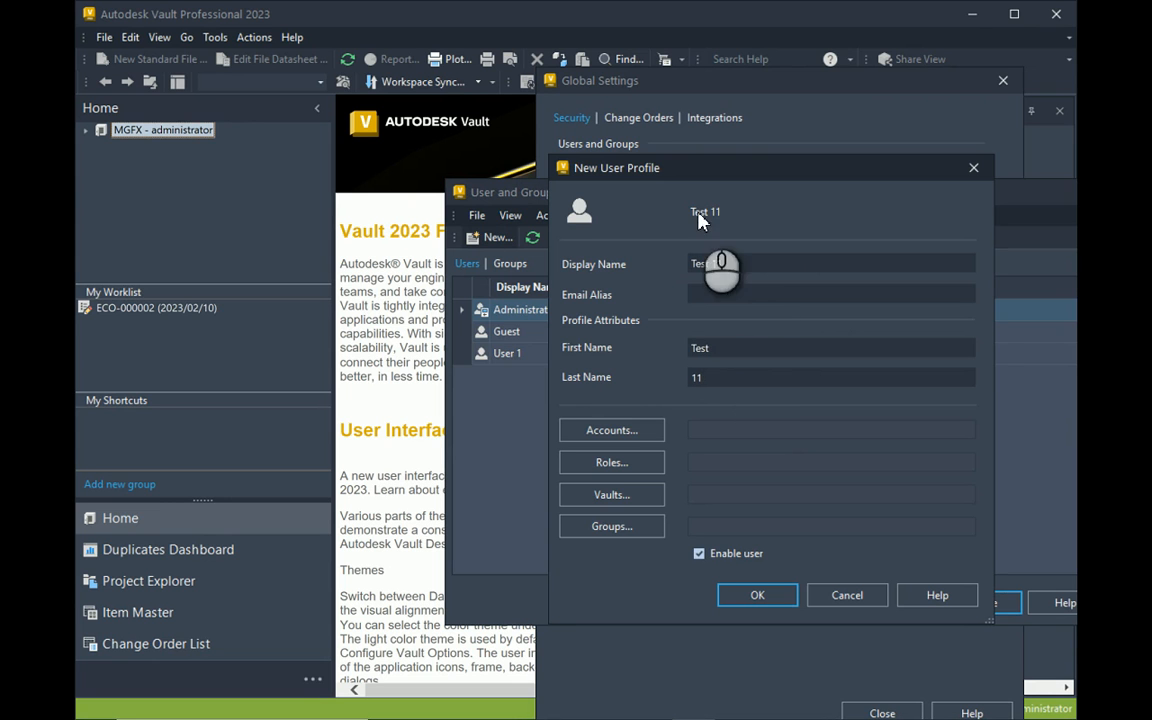
# Enable Windows Authentication for Test 11 and dismiss the no-locations error when selecting a domain user.
pyautogui.click(617, 433)
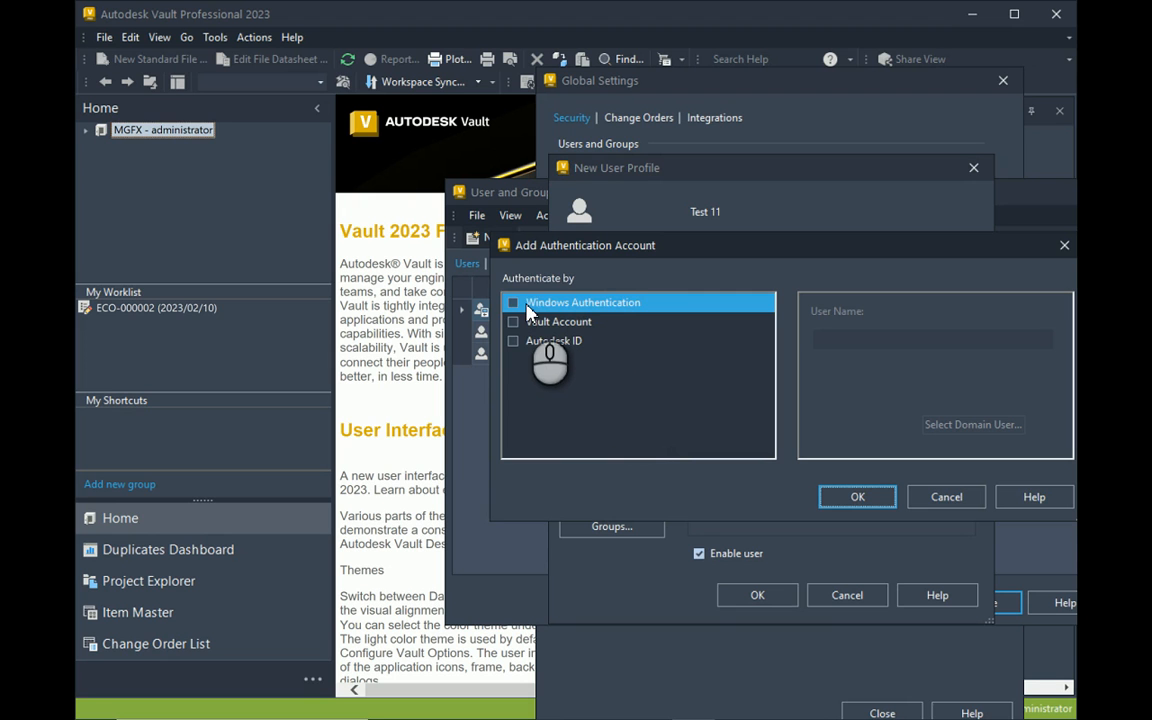
pyautogui.click(513, 303)
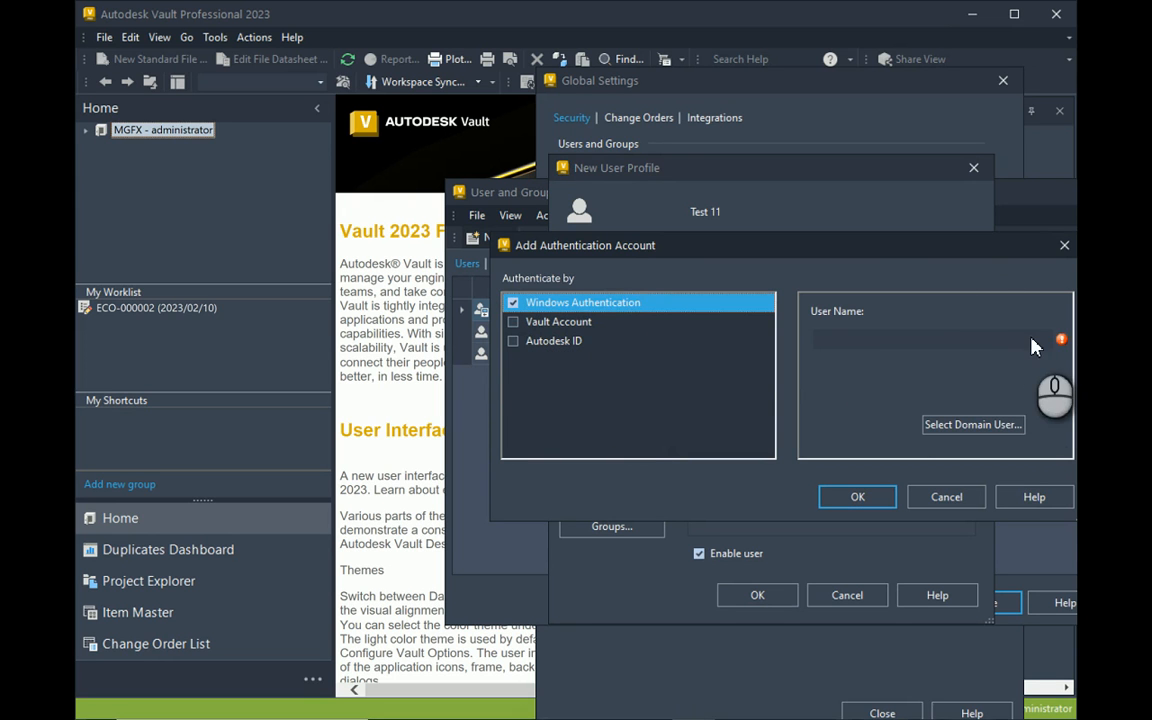
pyautogui.click(972, 422)
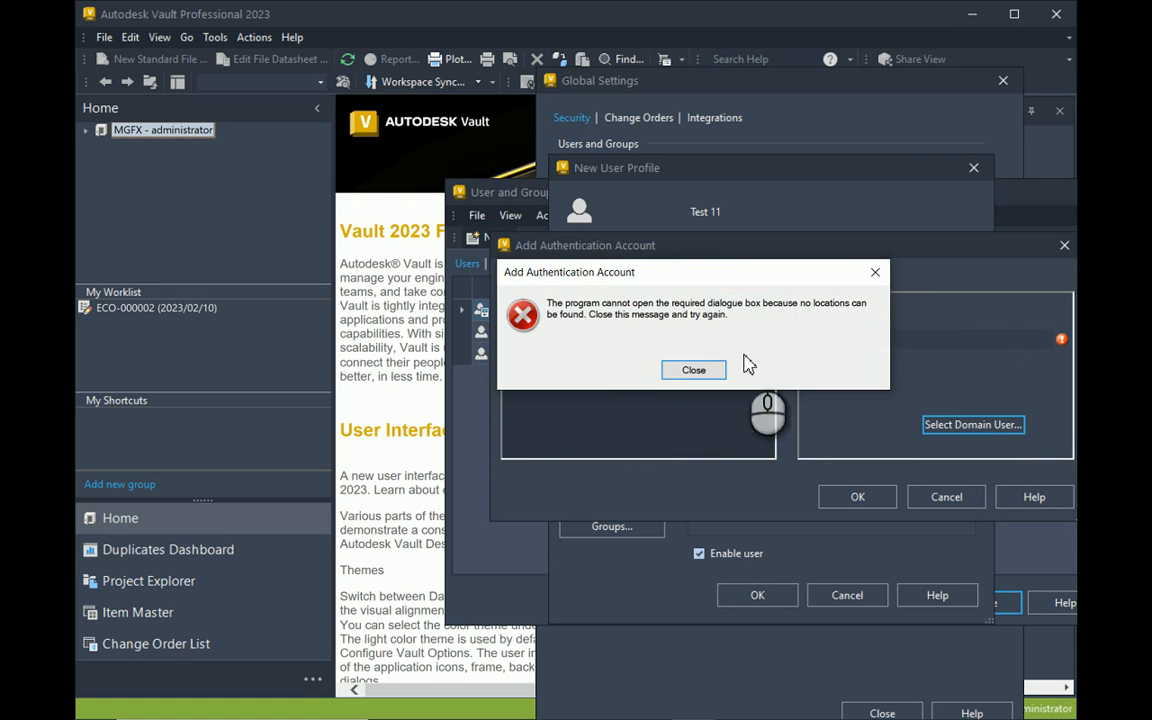
pyautogui.click(696, 372)
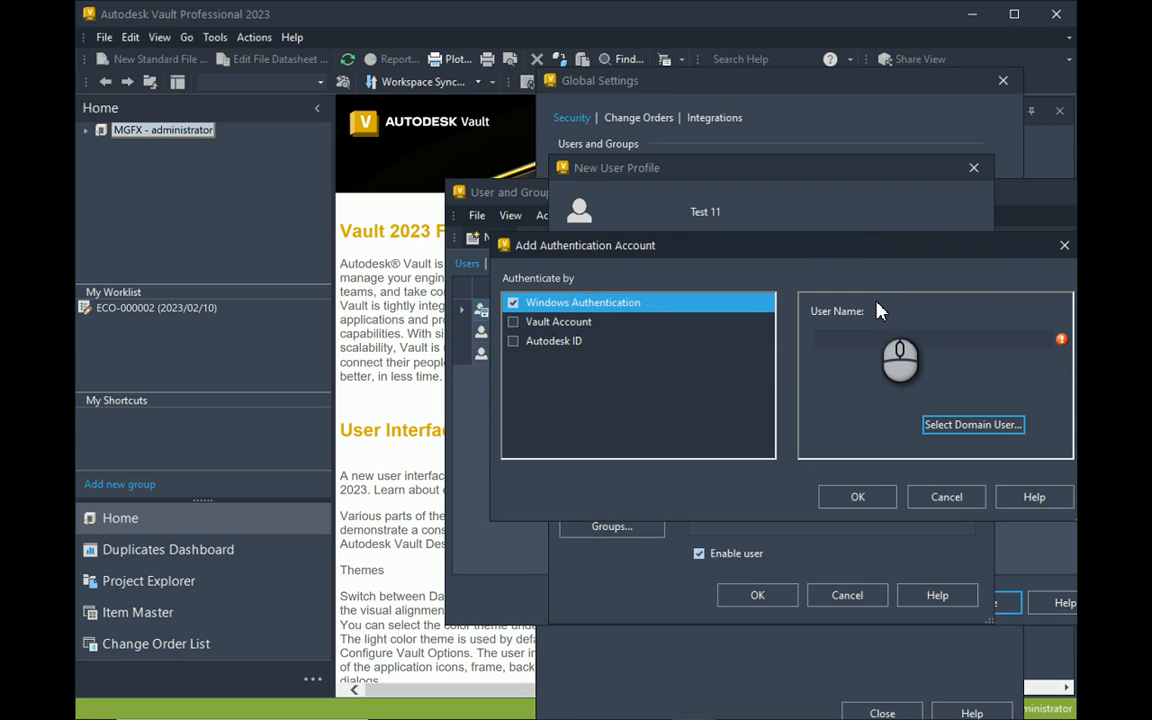
# Enable a Vault Account and shorten its prefilled user name.
pyautogui.click(514, 322)
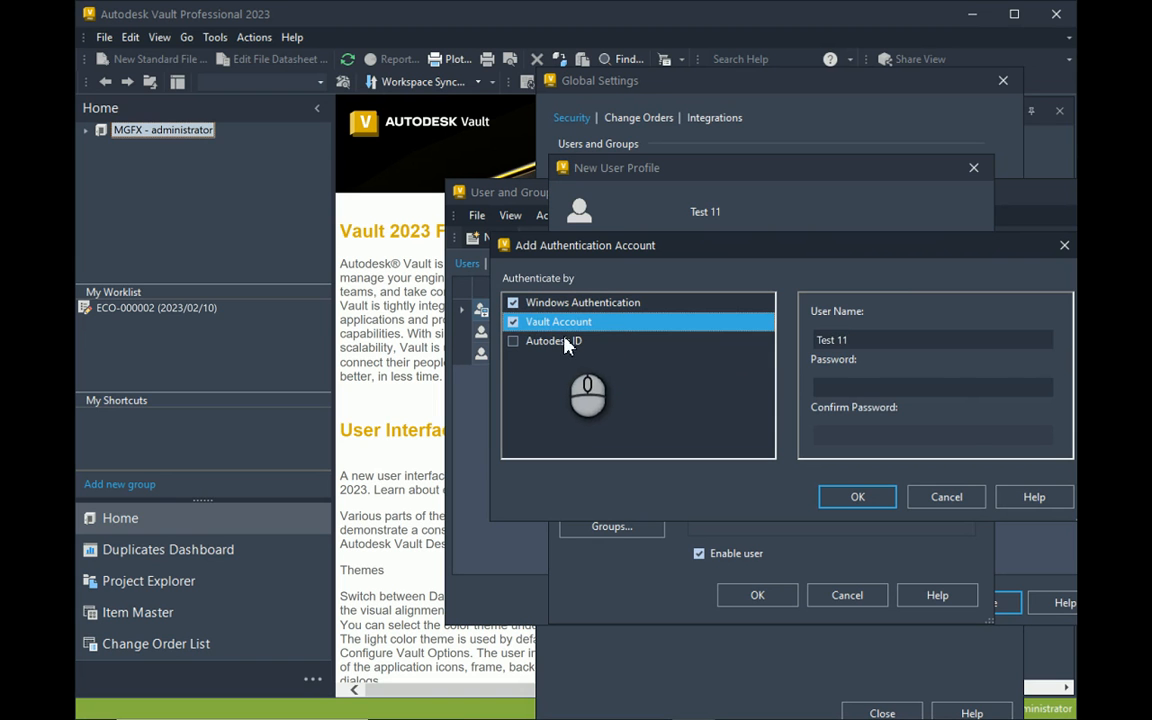
pyautogui.moveTo(900, 339); pyautogui.dragTo(738, 345)
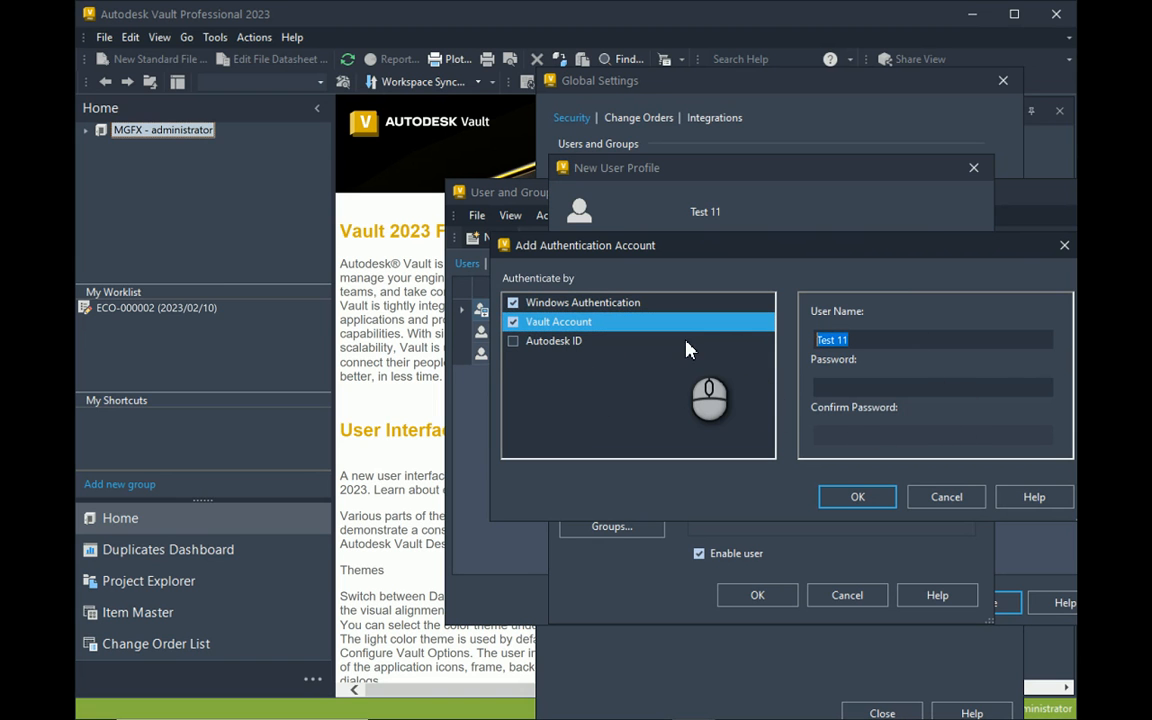
pyautogui.write('test1*********')
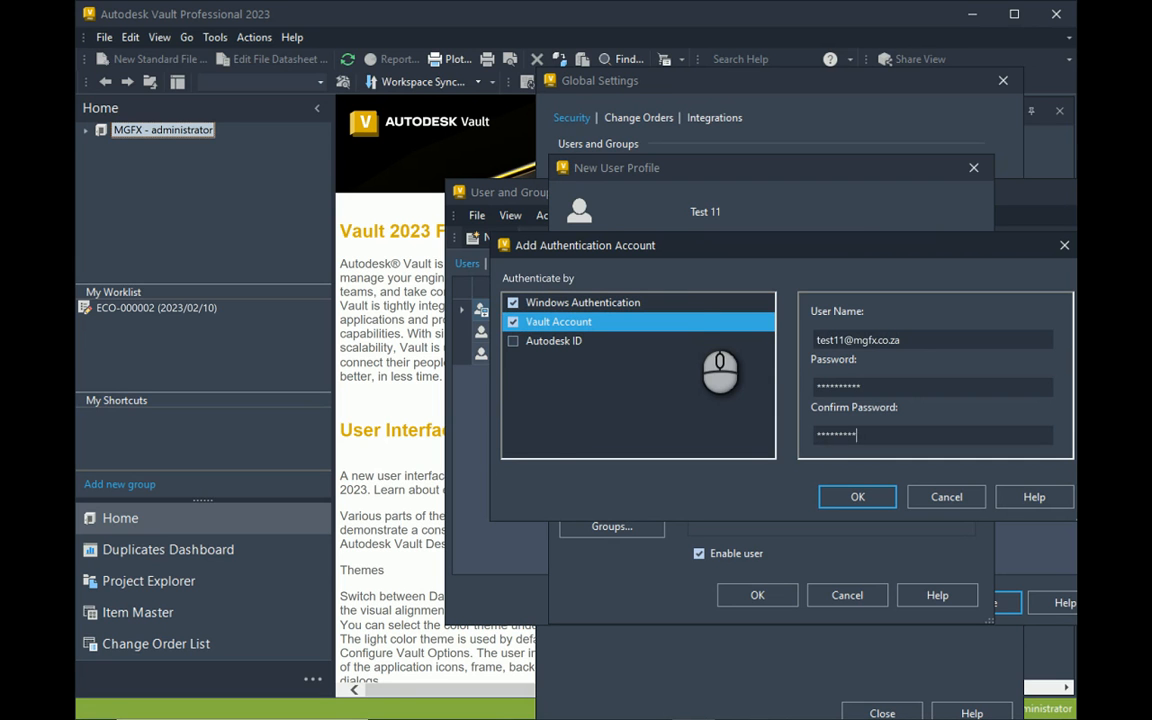
pyautogui.write('***')
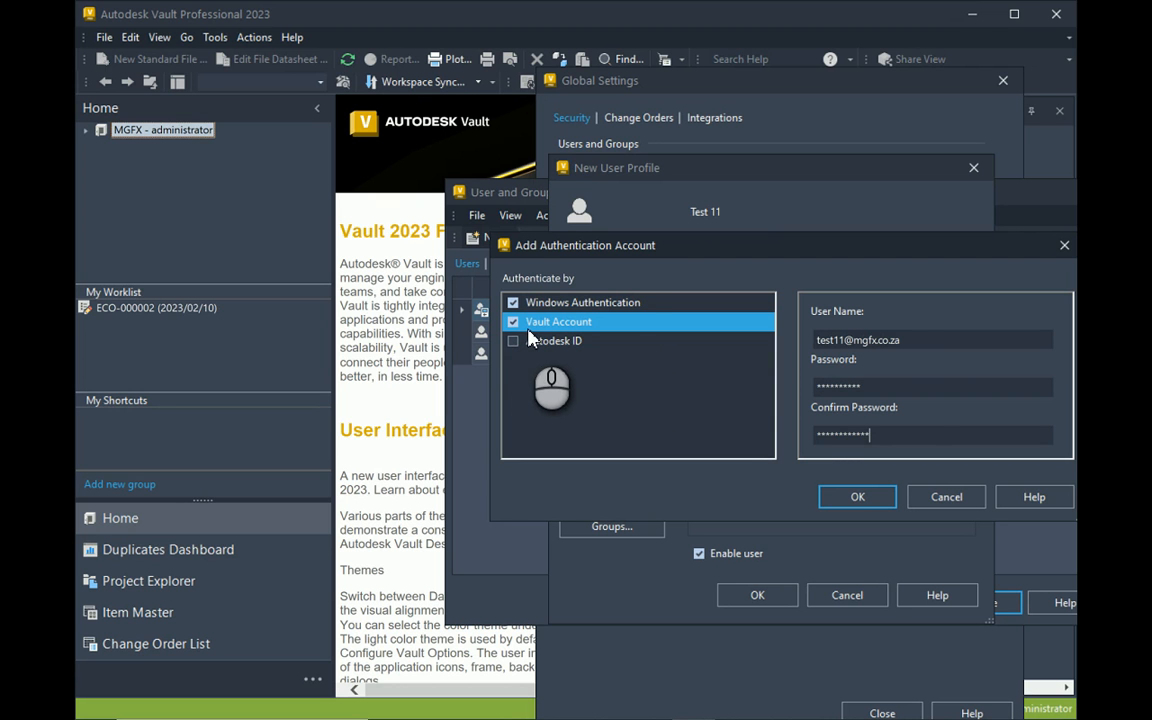
pyautogui.click(916, 341)
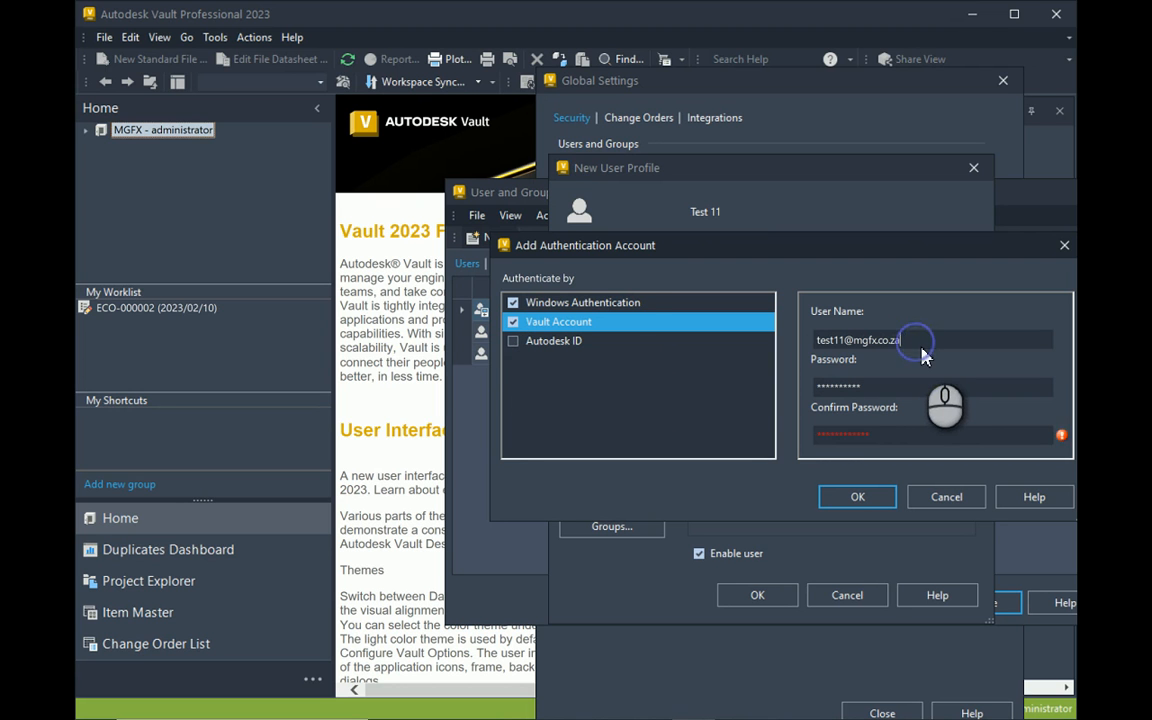
pyautogui.press('BackSpace')
pyautogui.press('BackSpace')
pyautogui.press('BackSpace')
pyautogui.press('BackSpace')
pyautogui.press('BackSpace')
pyautogui.press('BackSpace')
pyautogui.press('BackSpace')
pyautogui.press('BackSpace')
pyautogui.press('BackSpace')
pyautogui.press('BackSpace')
pyautogui.press('BackSpace')
pyautogui.press('BackSpace')
pyautogui.write('11')
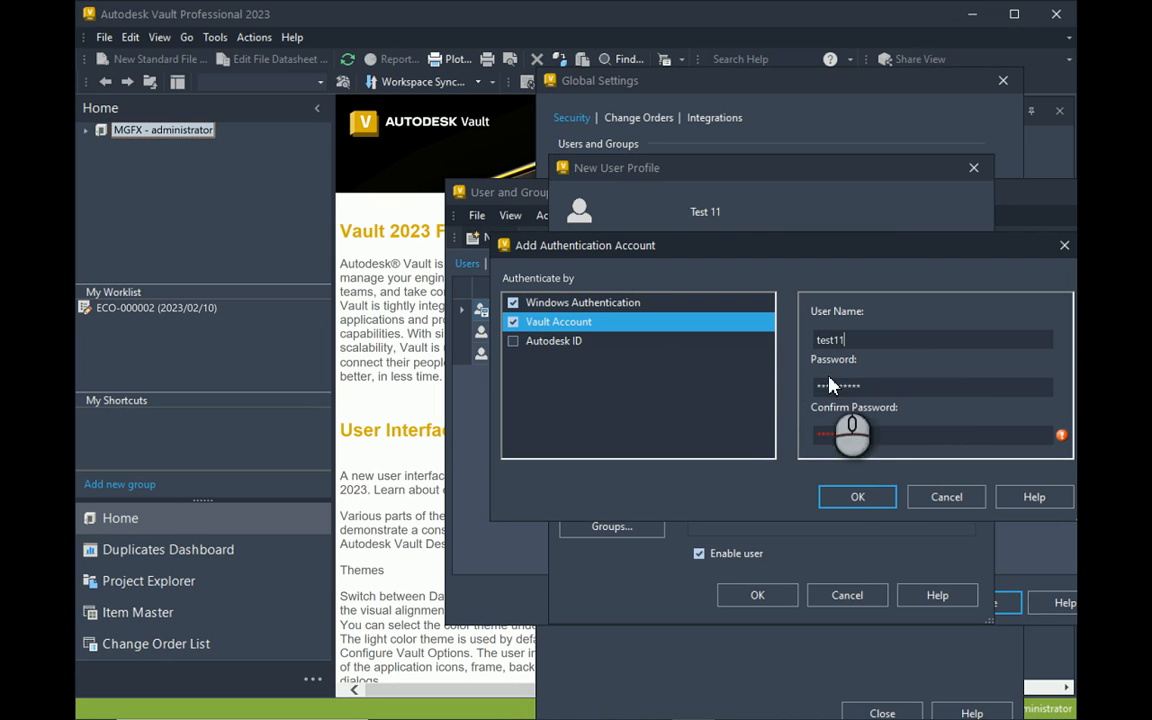
# Clear the Password and Confirm Password fields and tick Autodesk ID.
pyautogui.moveTo(895, 437); pyautogui.dragTo(797, 437)
pyautogui.press('BackSpace')
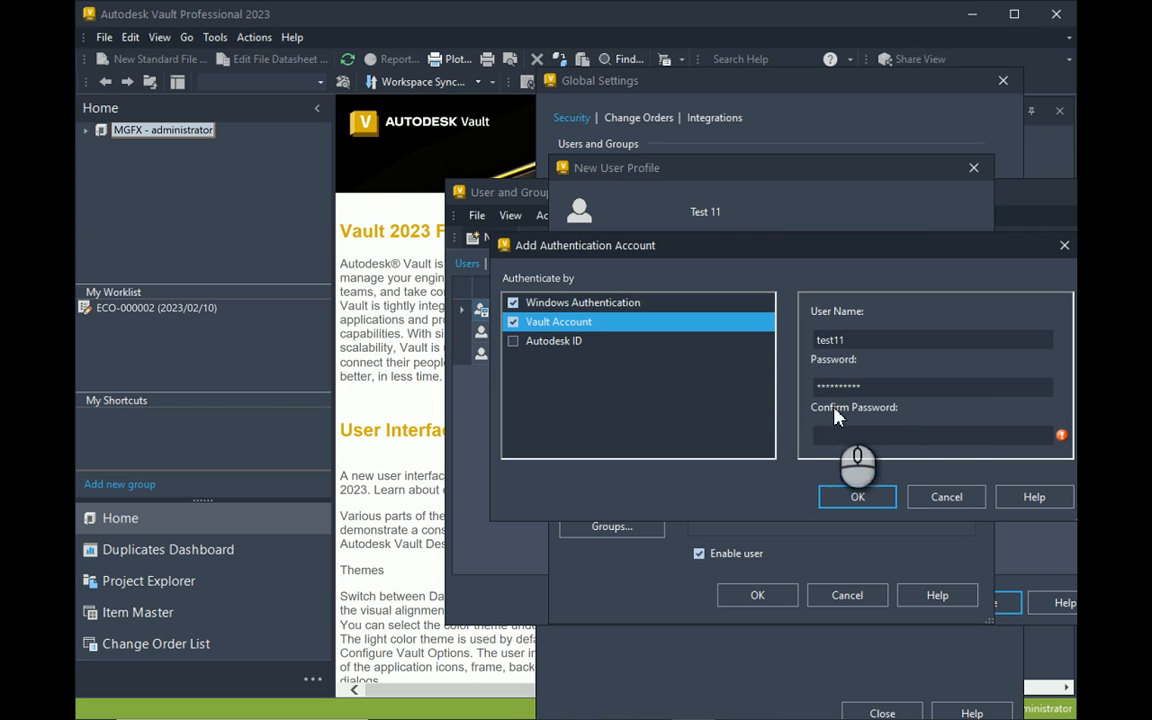
pyautogui.moveTo(895, 386); pyautogui.dragTo(784, 397)
pyautogui.press('BackSpace')
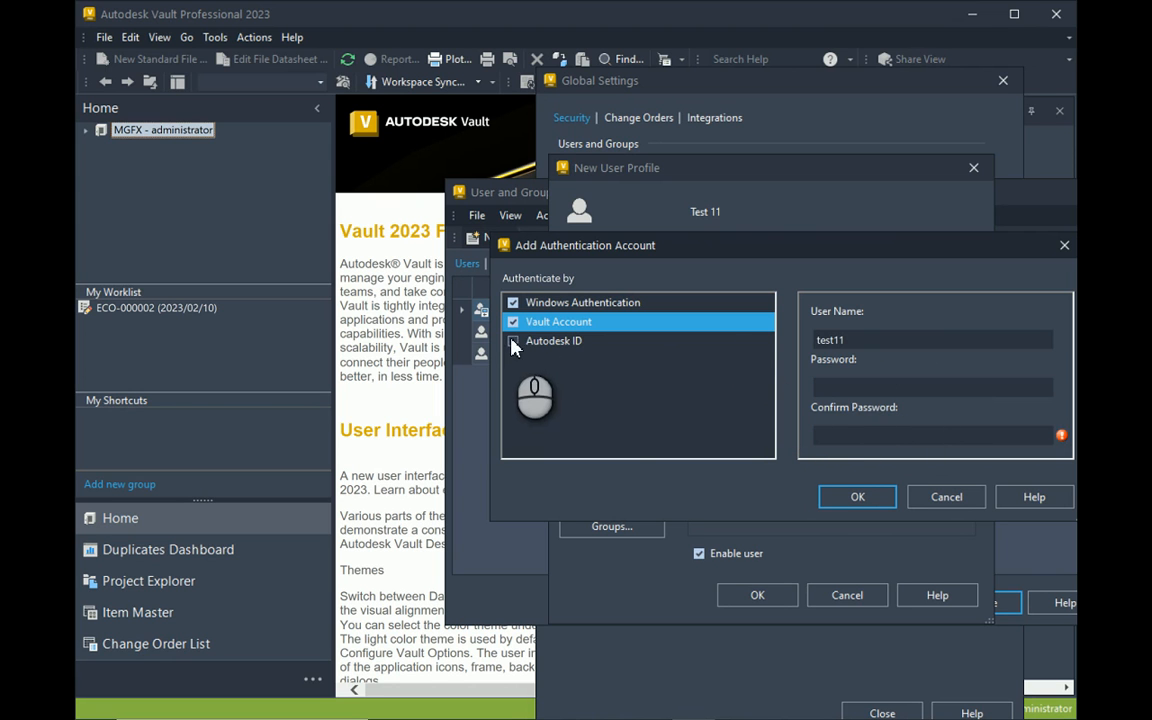
pyautogui.click(512, 341)
# Use Autodesk ID instead of Vault Account and enter the user's e-mail as the credential.
pyautogui.click(513, 322)
pyautogui.click(511, 344)
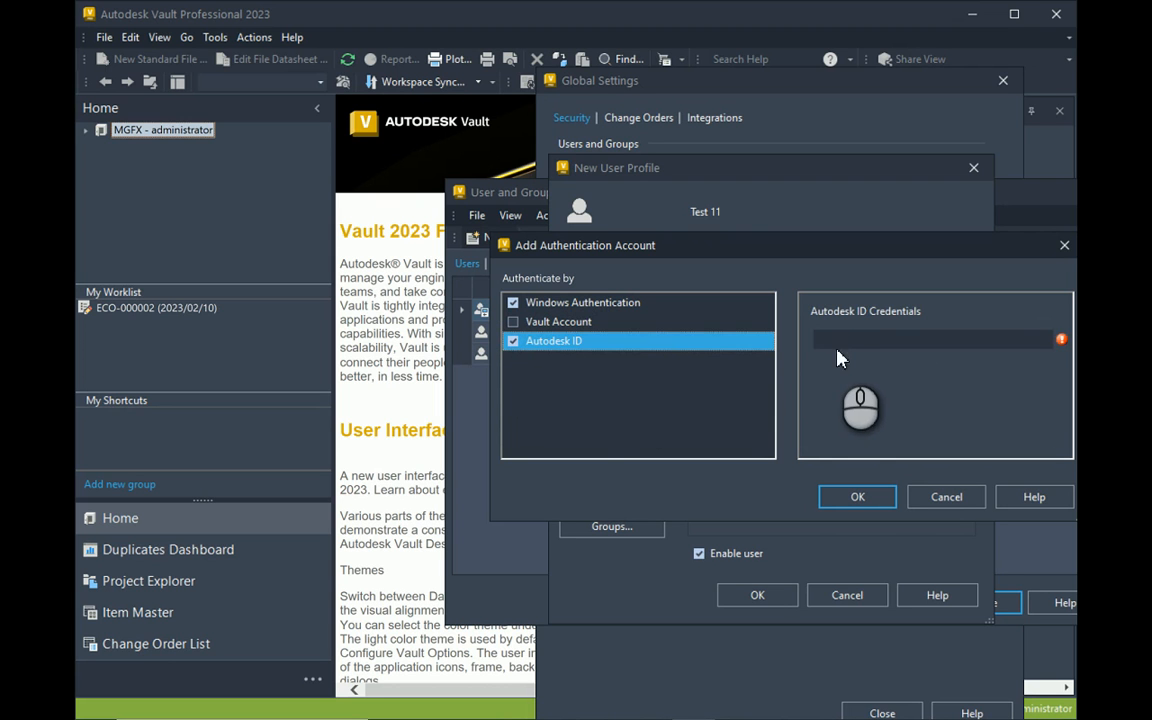
pyautogui.click(848, 340)
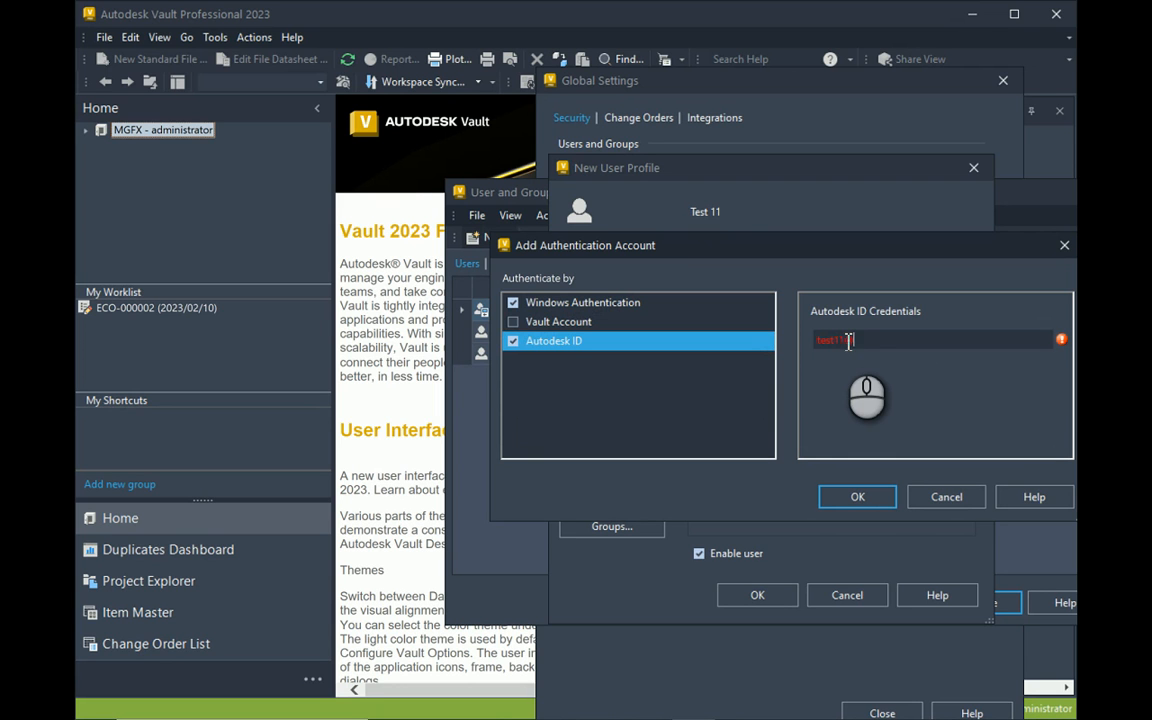
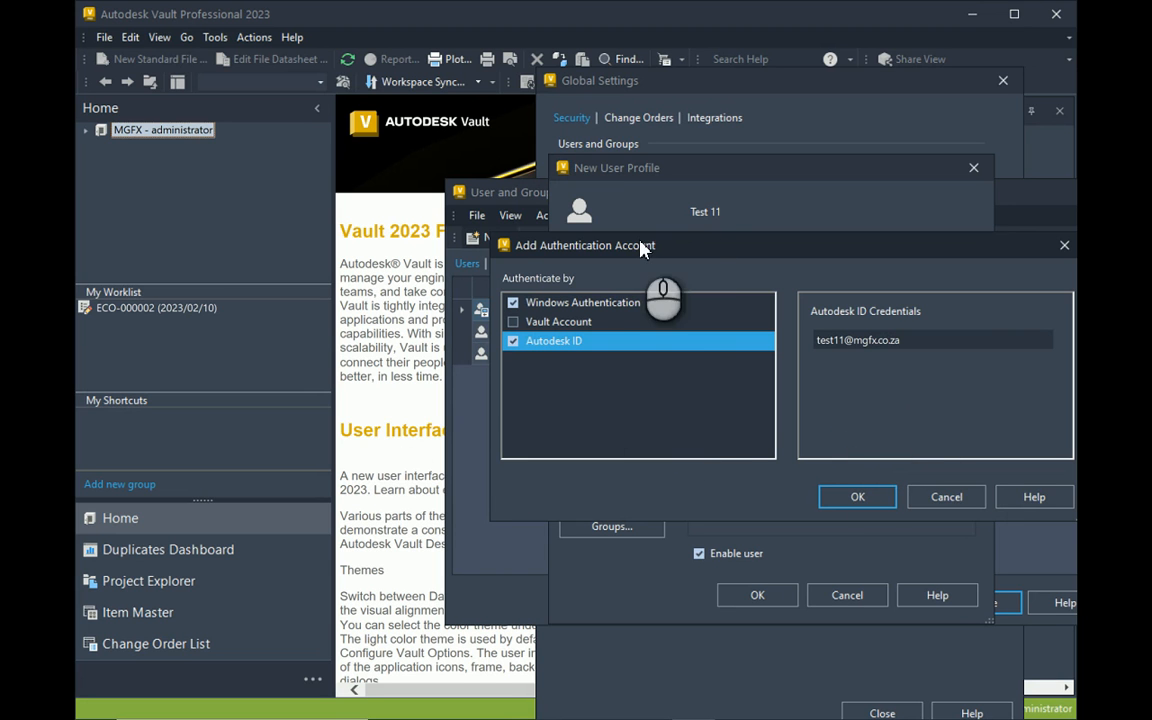
# Retry adding the authentication account, dismiss the 'User Name is required' error, and cancel.
pyautogui.click(946, 497)
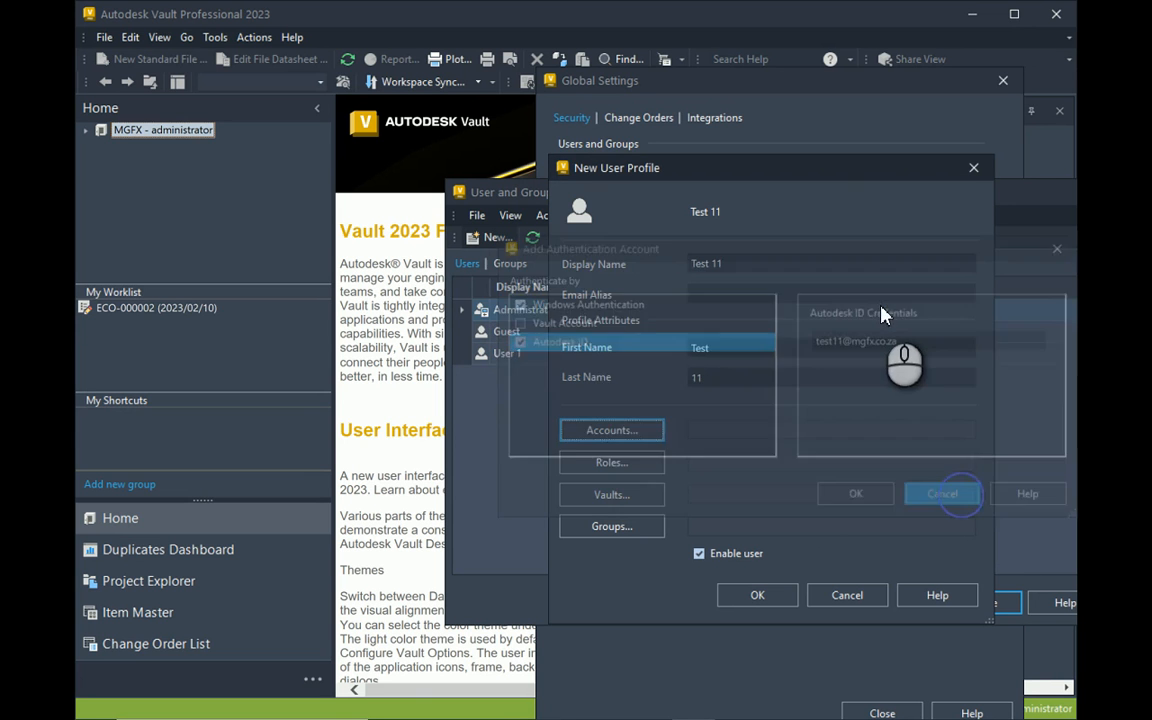
pyautogui.click(614, 430)
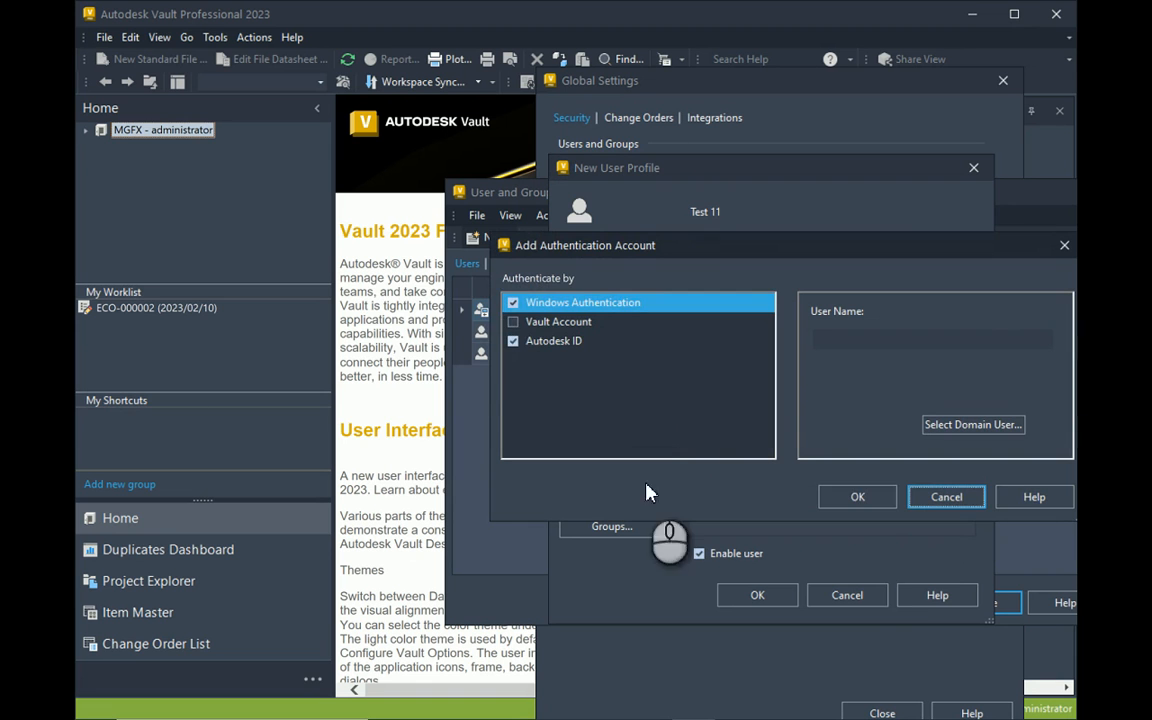
pyautogui.click(857, 497)
pyautogui.click(724, 380)
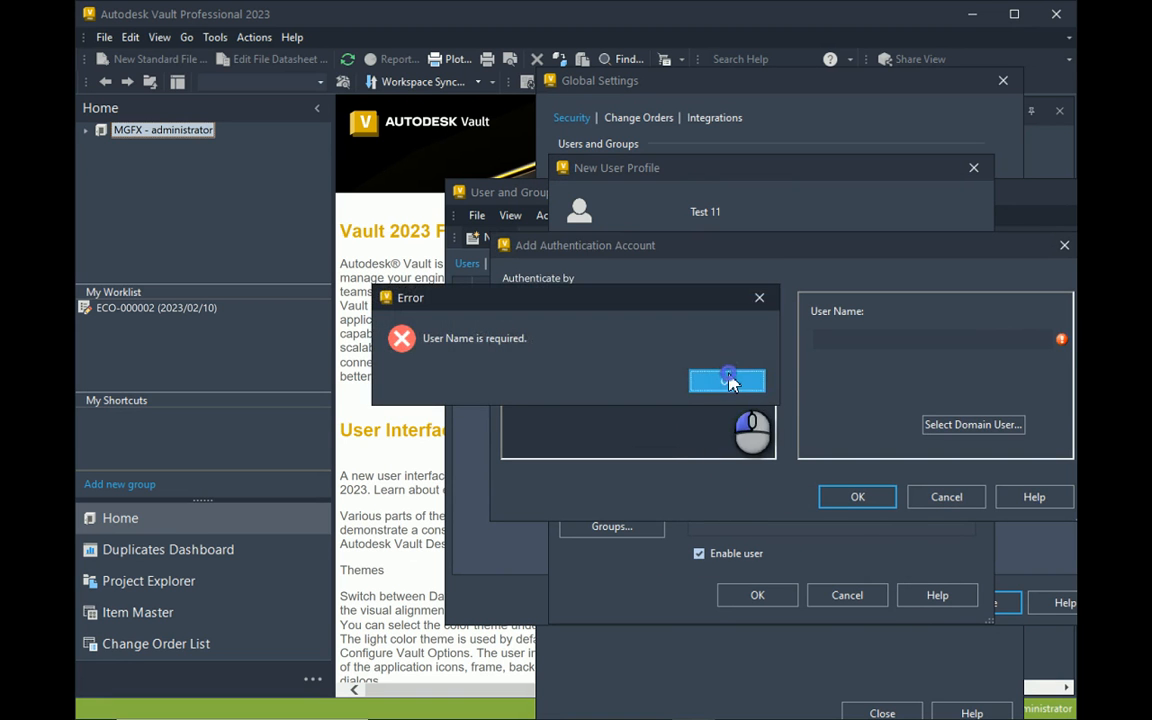
pyautogui.click(950, 497)
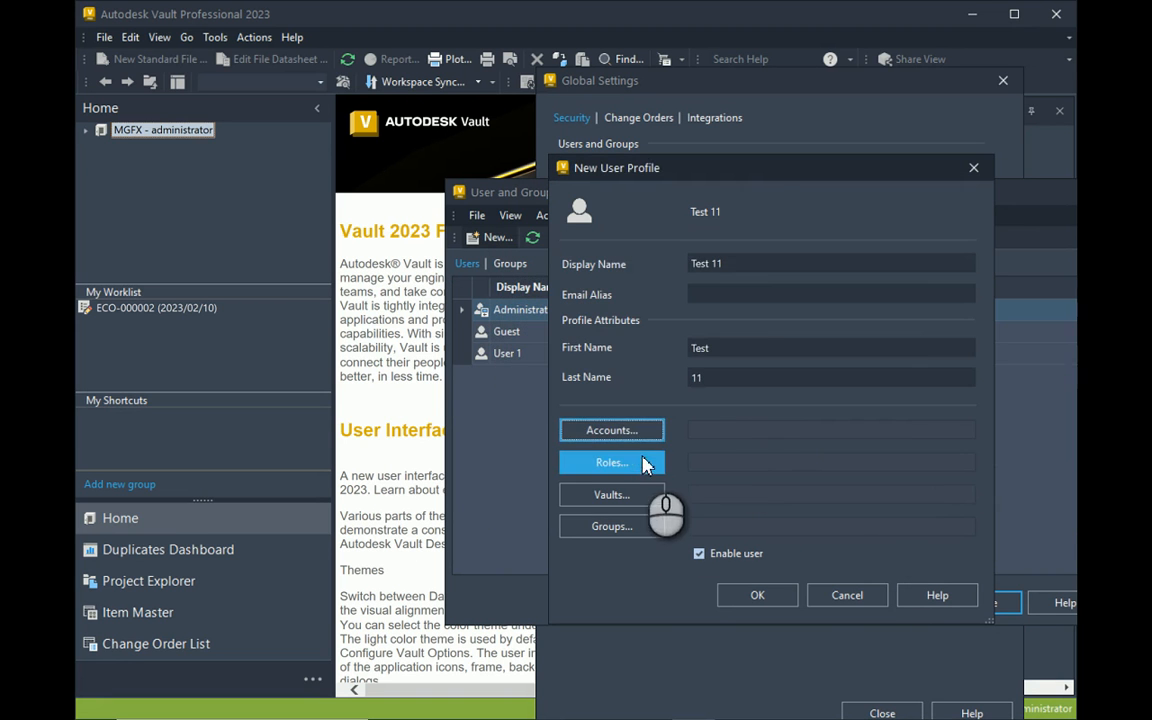
pyautogui.click(640, 463)
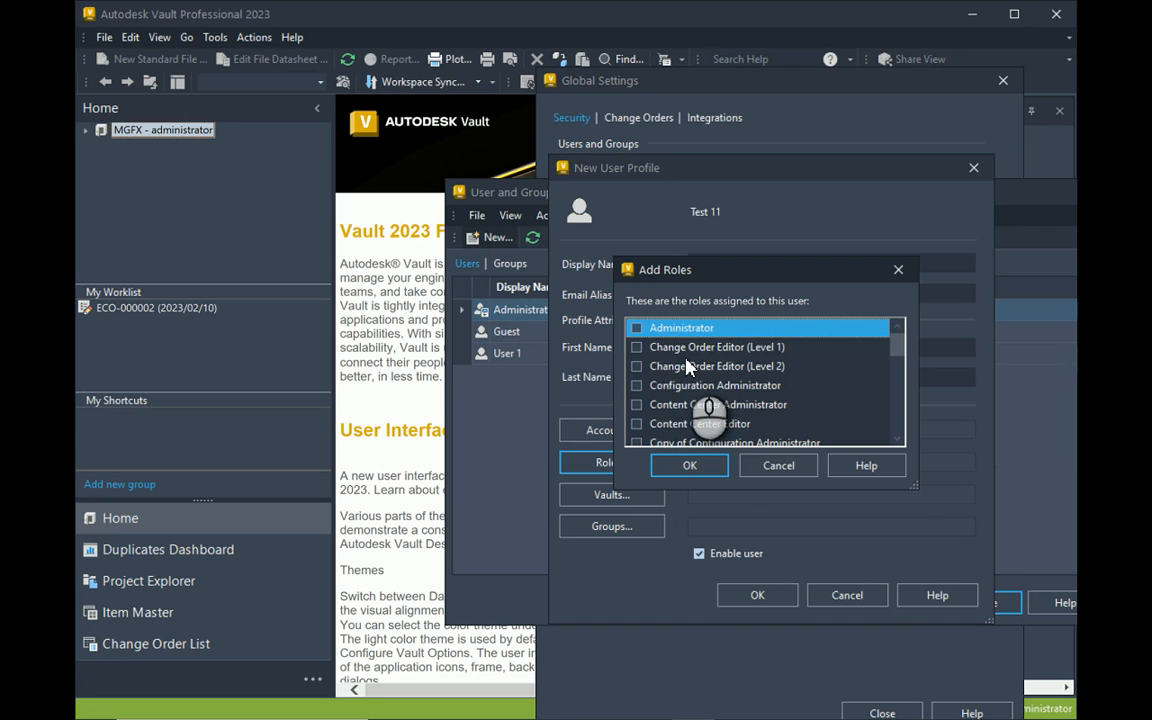
pyautogui.scroll(-1, 692, 347)
pyautogui.scroll(-4, 692, 347)
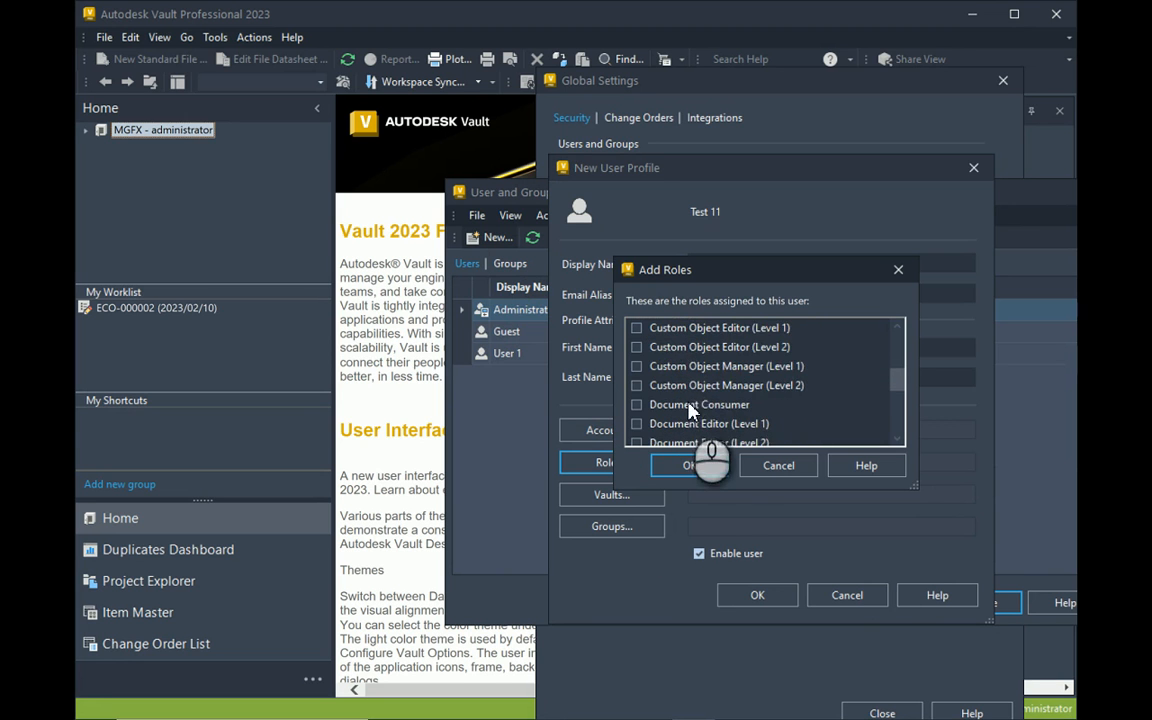
pyautogui.scroll(-2, 690, 380)
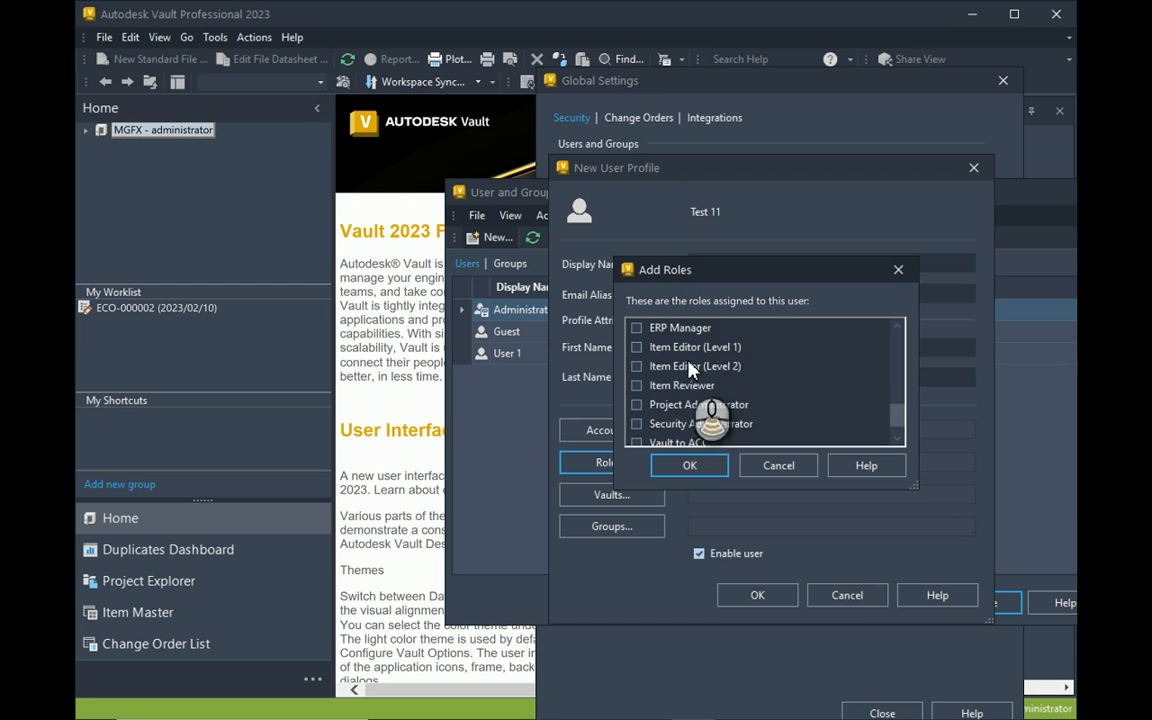
pyautogui.scroll(1, 688, 400)
pyautogui.scroll(5, 686, 405)
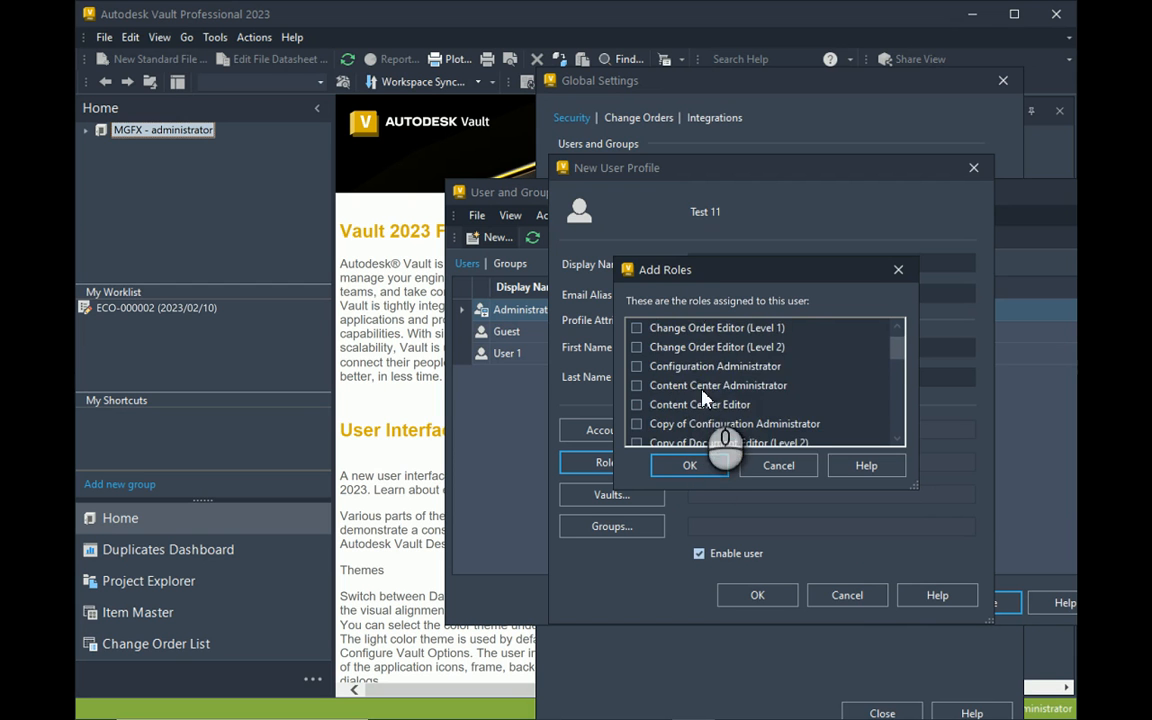
pyautogui.scroll(-5, 690, 385)
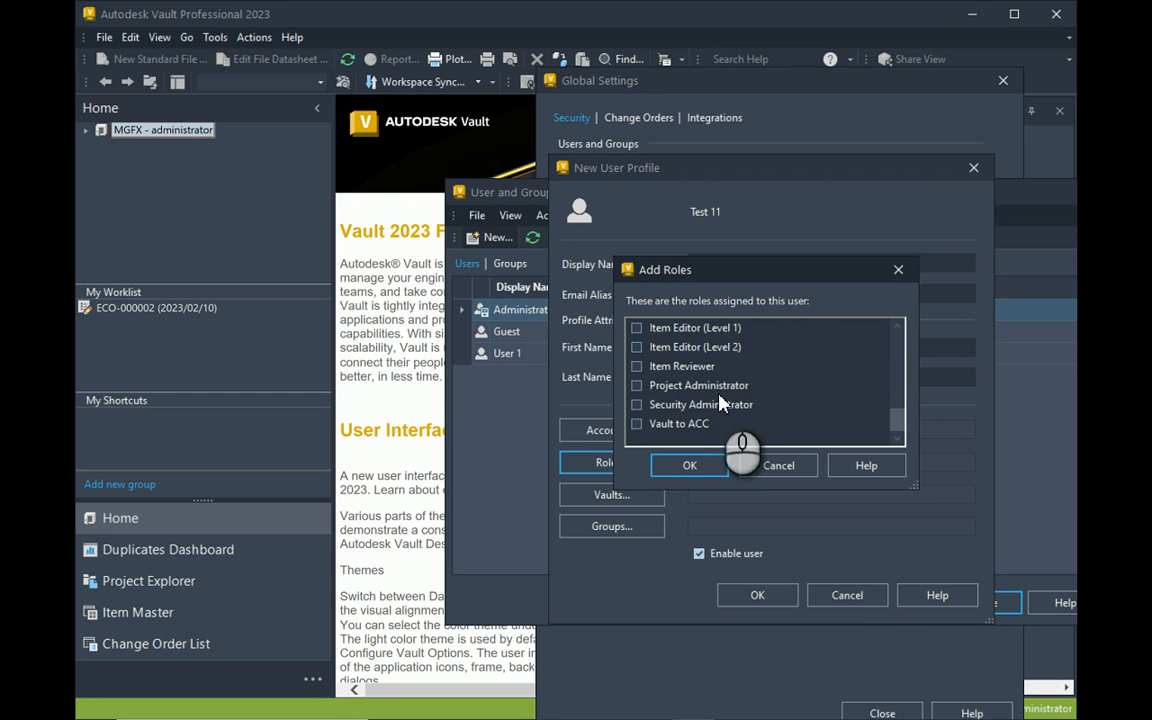
pyautogui.click(779, 466)
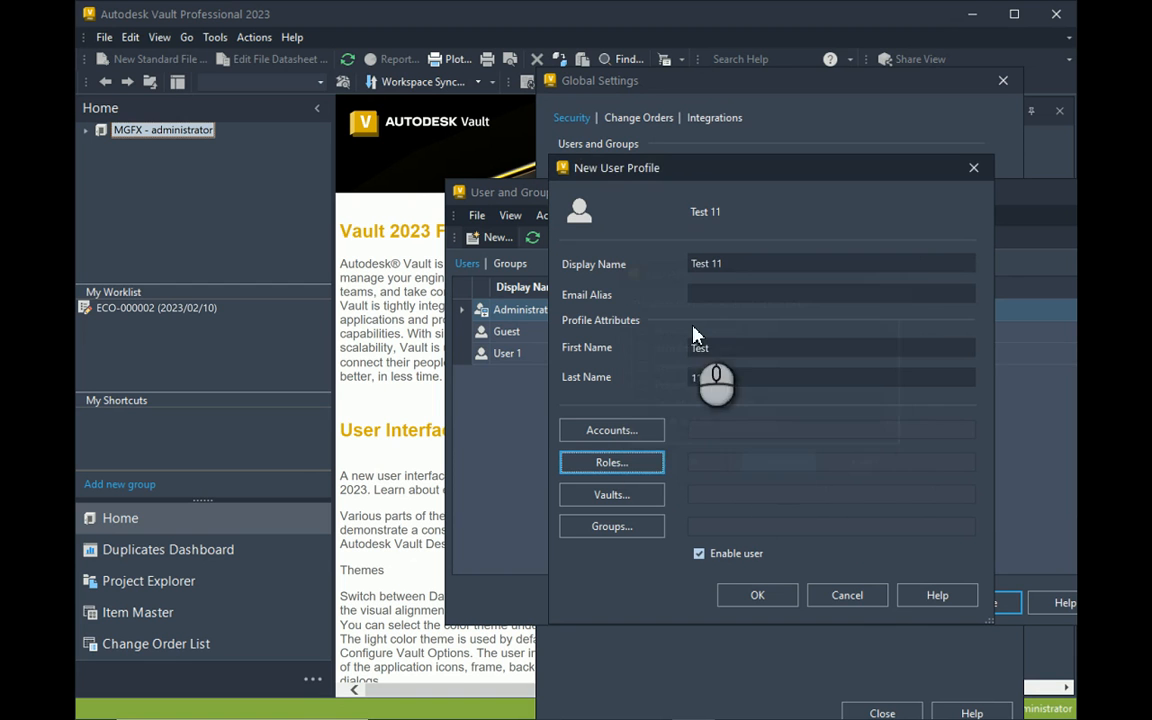
# Check the Vaults list without changes, then cancel the Test 11 New User Profile.
pyautogui.click(645, 496)
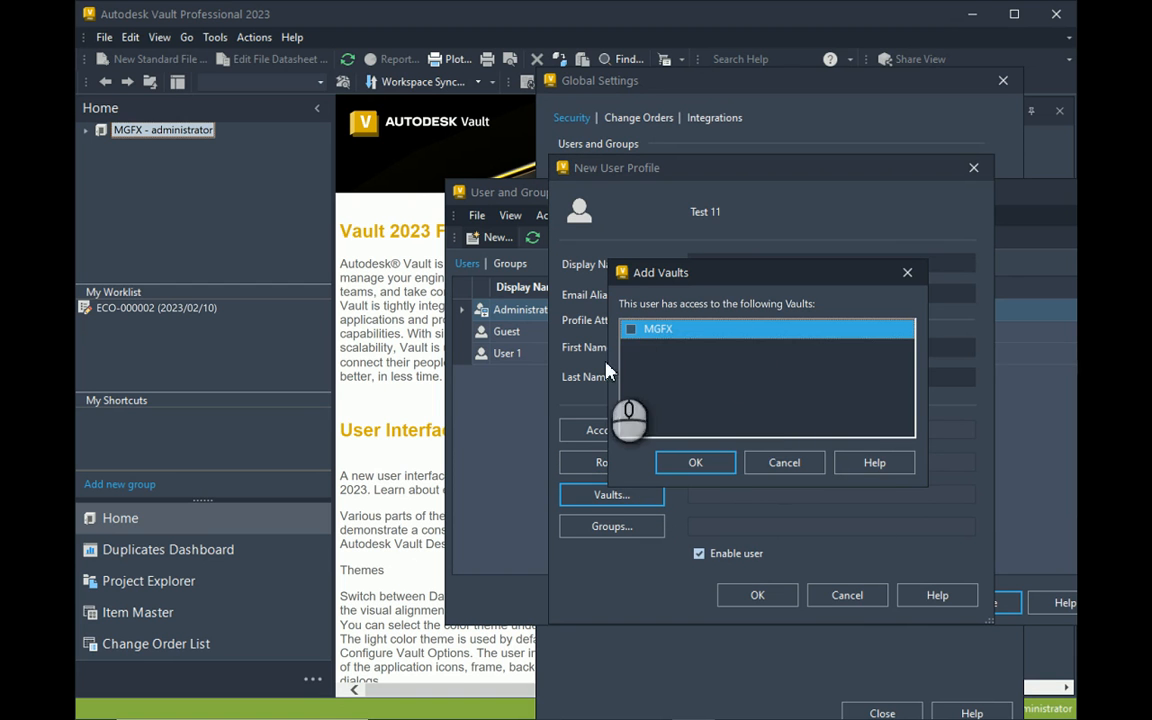
pyautogui.click(779, 464)
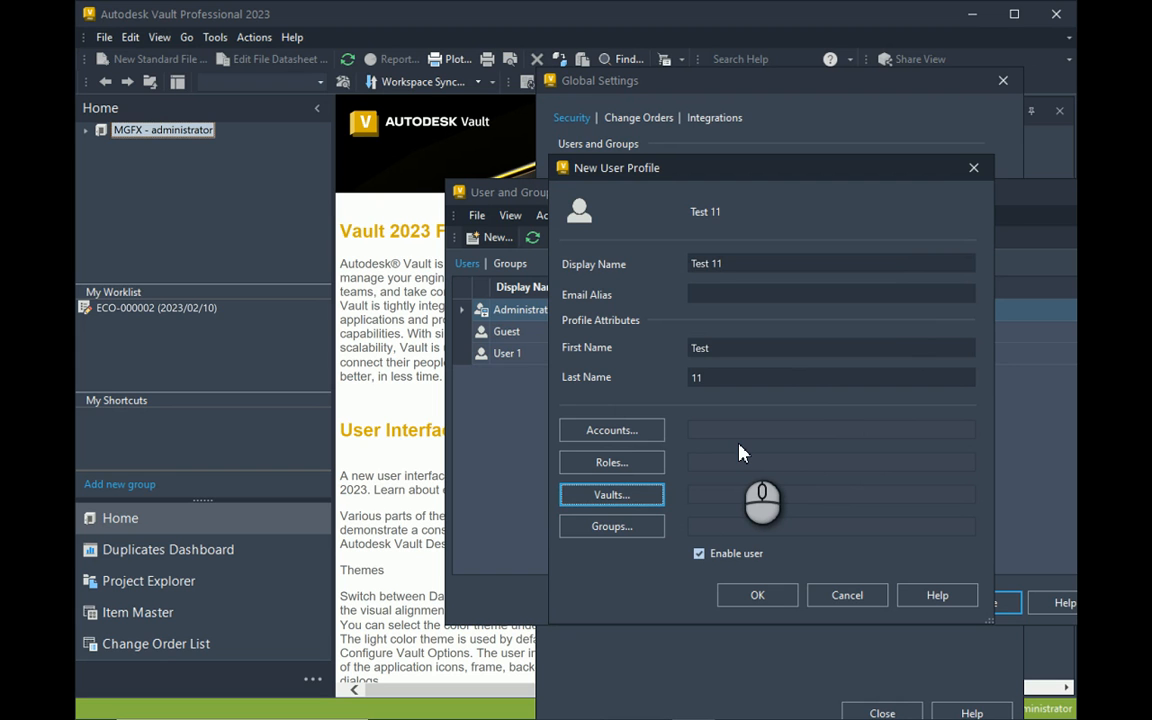
pyautogui.click(847, 595)
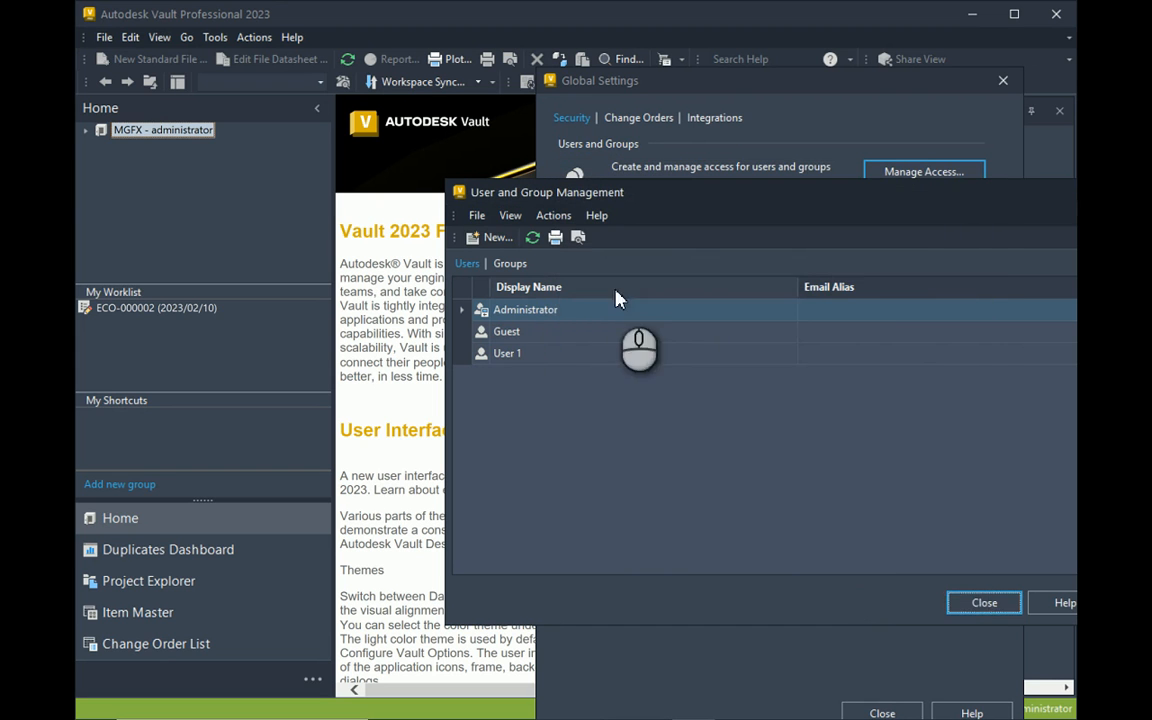
# Close User and Group Management and Global Settings, log out the administrator, and choose Log In.
pyautogui.click(982, 603)
pyautogui.click(1003, 80)
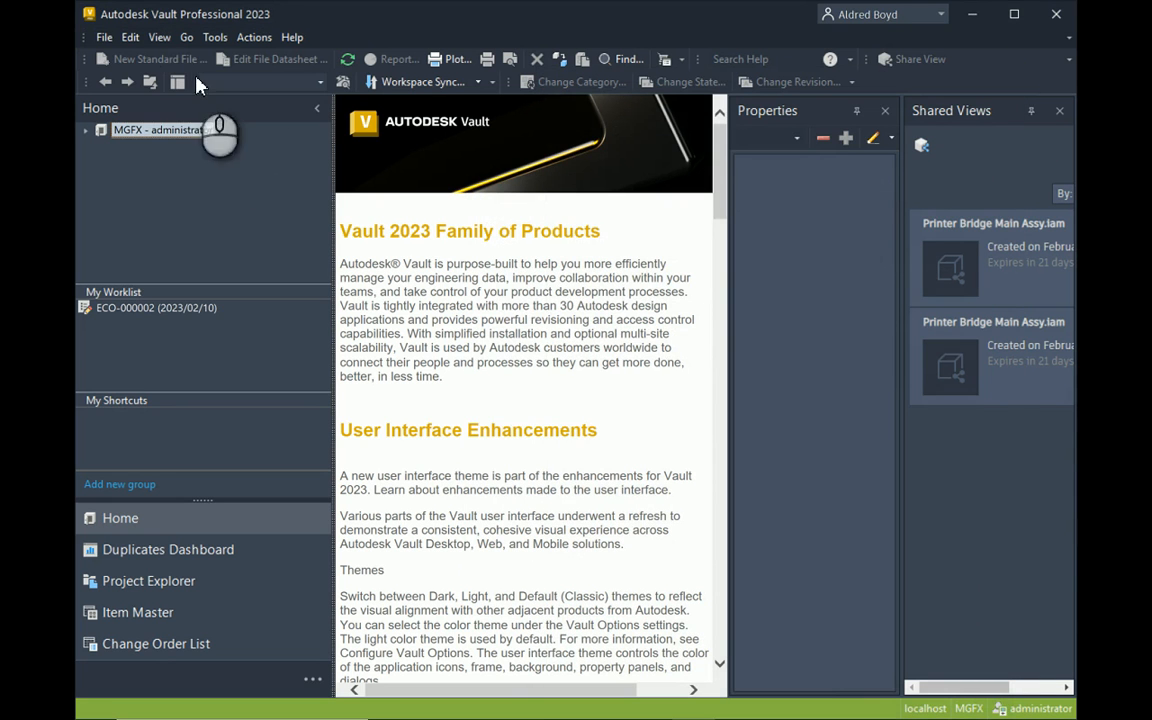
pyautogui.click(104, 37)
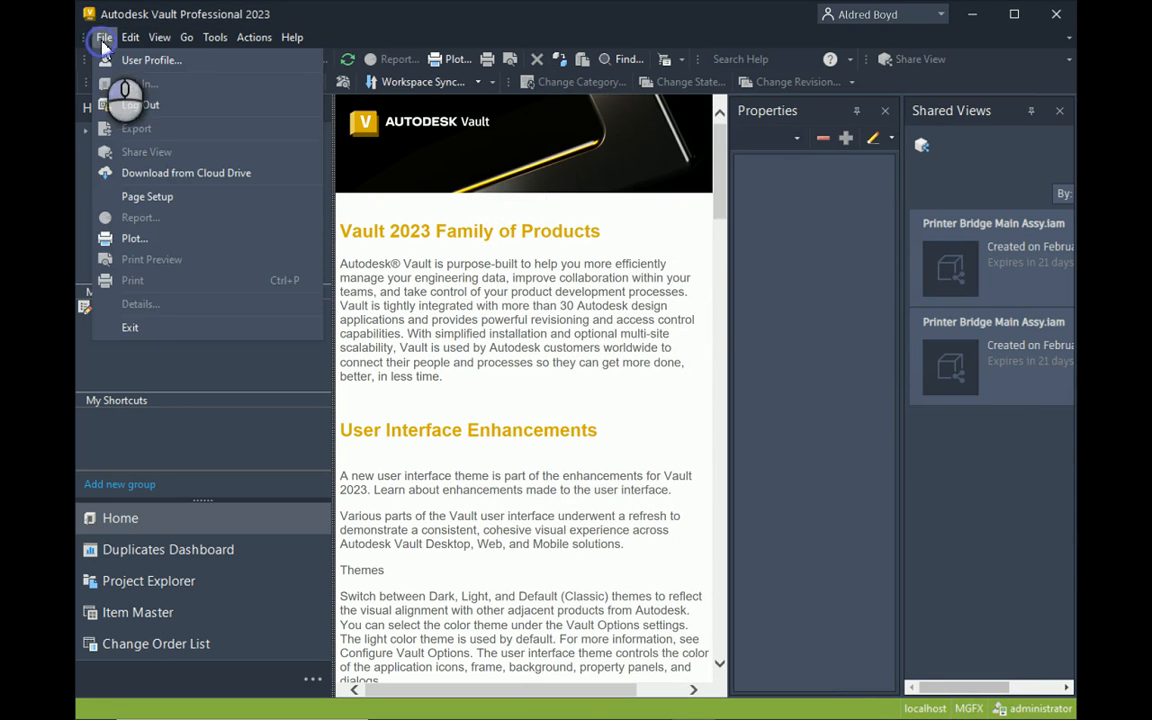
pyautogui.click(143, 105)
pyautogui.click(555, 400)
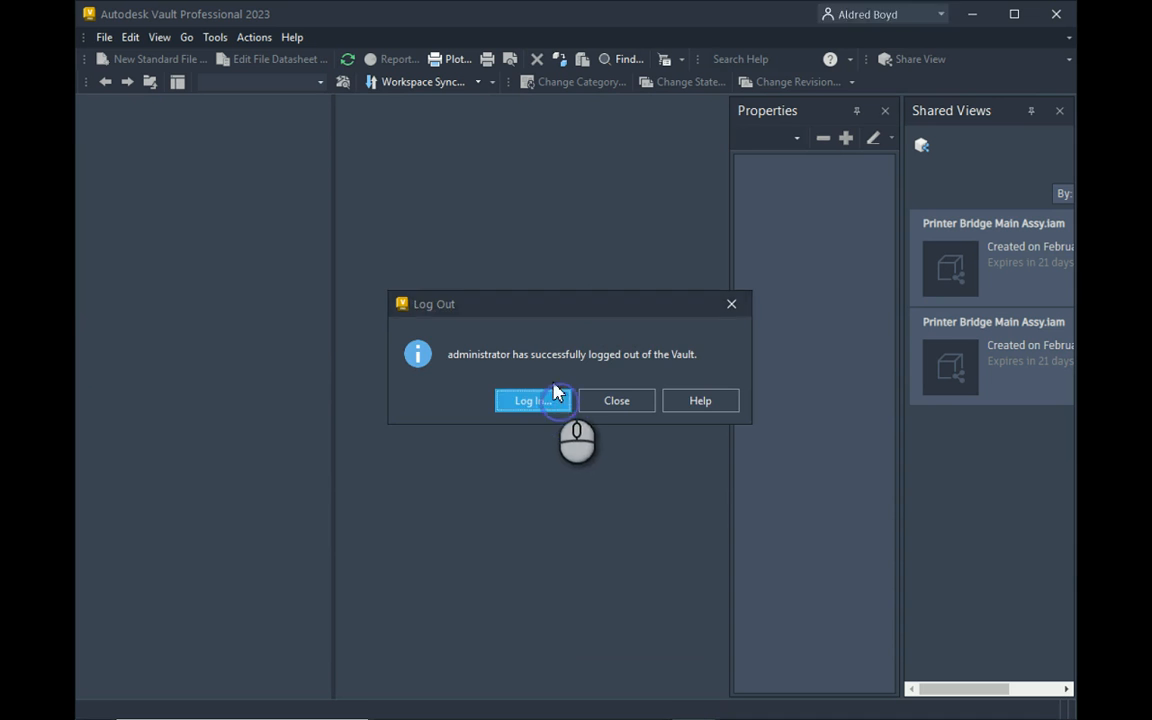
# Replace the administrator user name with Test11 in the Log In dialog and view authentication methods.
pyautogui.moveTo(543, 228); pyautogui.dragTo(554, 227)
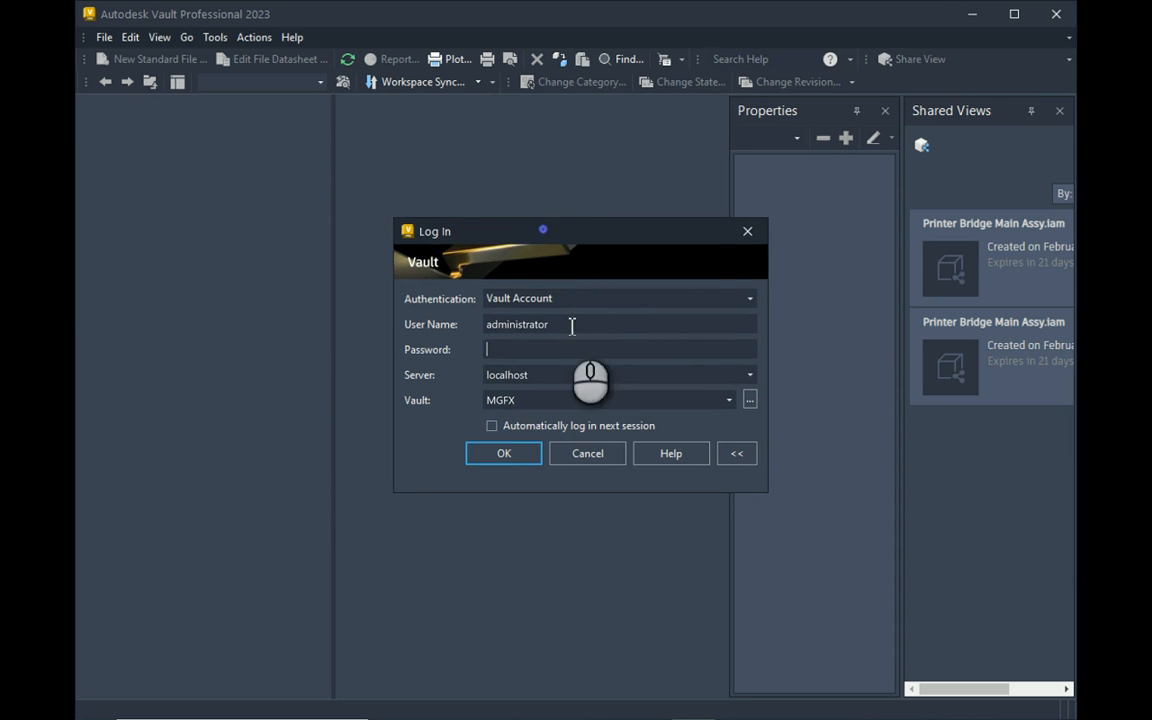
pyautogui.doubleClick(591, 327)
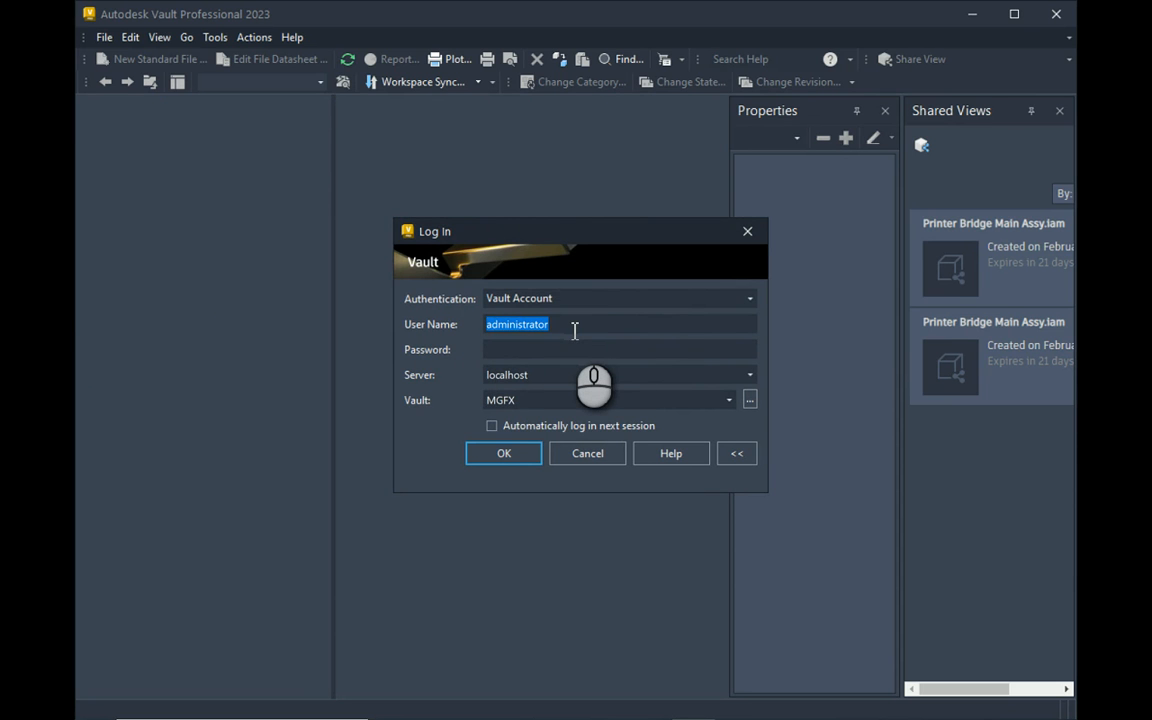
pyautogui.write('Test11')
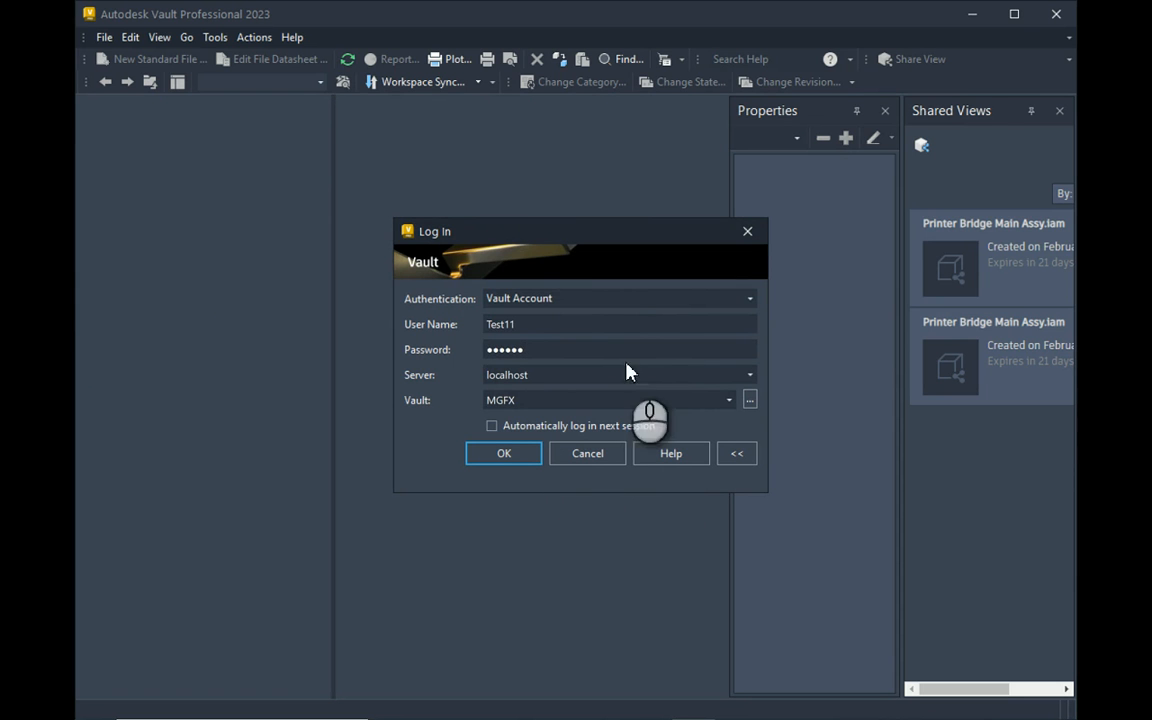
pyautogui.click(630, 300)
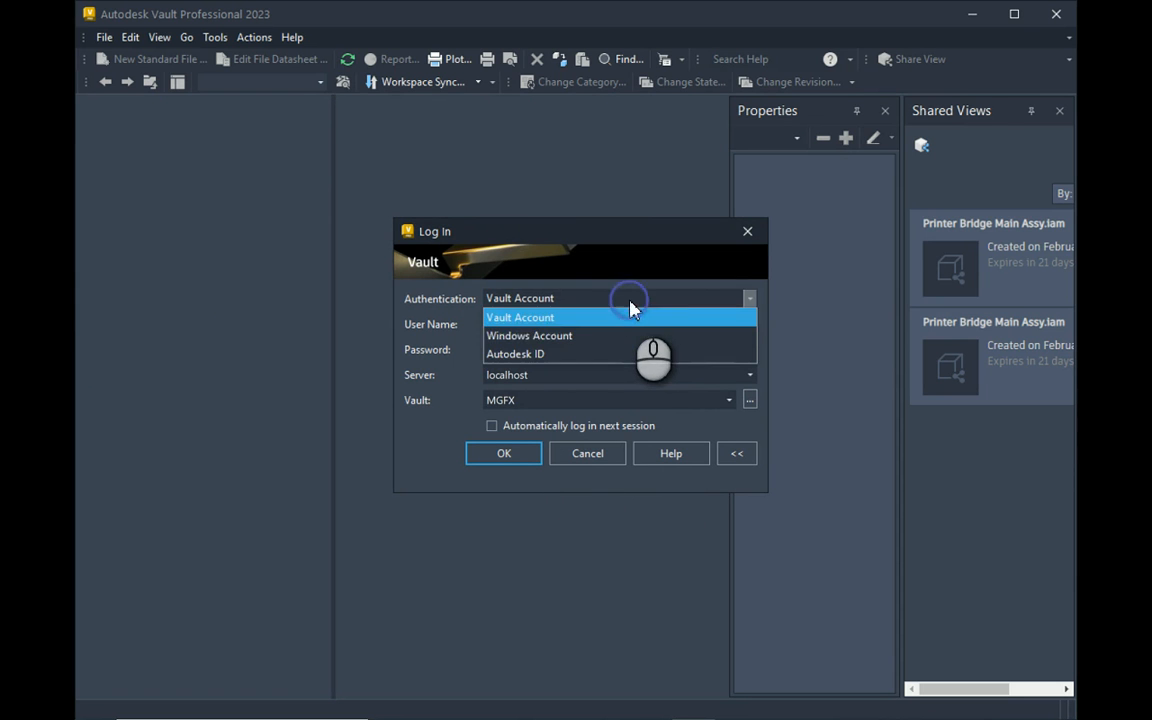
# Try Windows Account authentication, then set the Log In dialog to Autodesk ID.
pyautogui.click(563, 343)
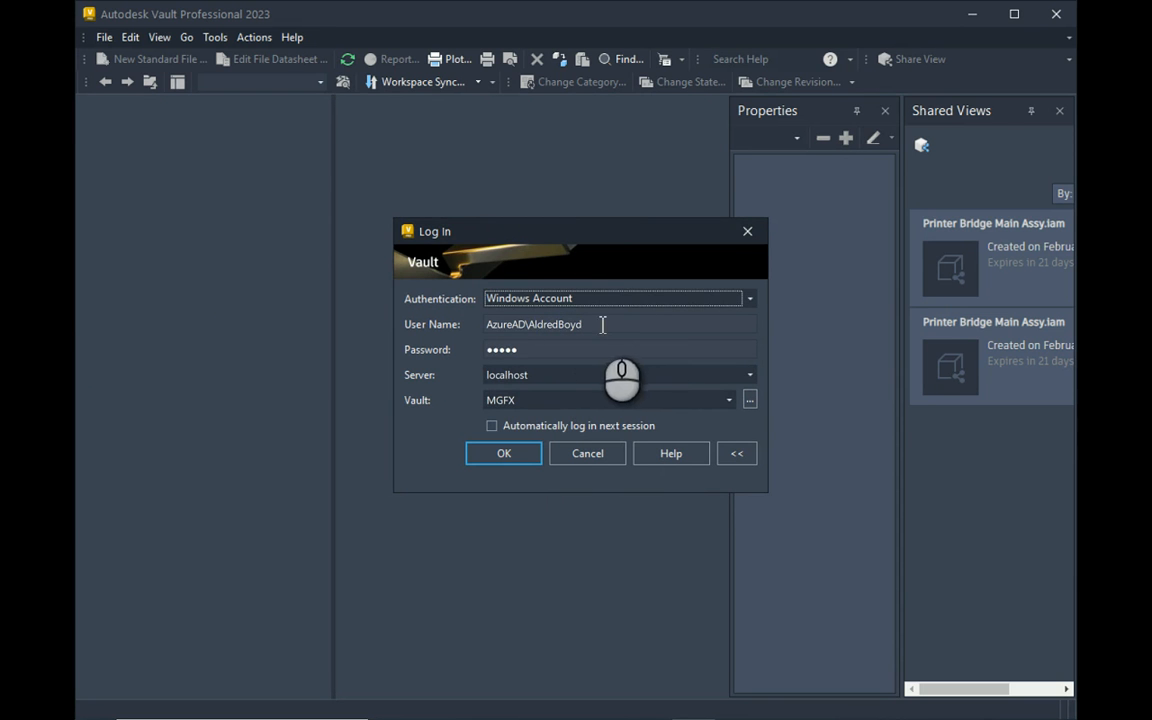
pyautogui.moveTo(543, 349); pyautogui.dragTo(438, 355)
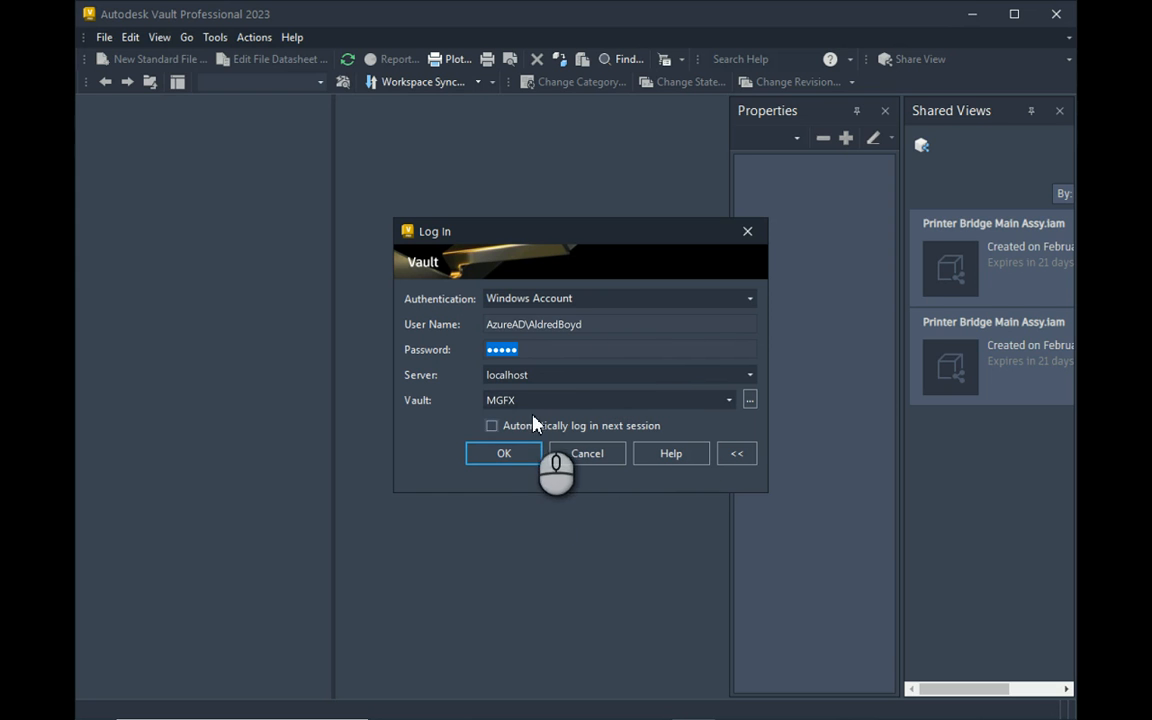
pyautogui.click(655, 298)
pyautogui.click(545, 354)
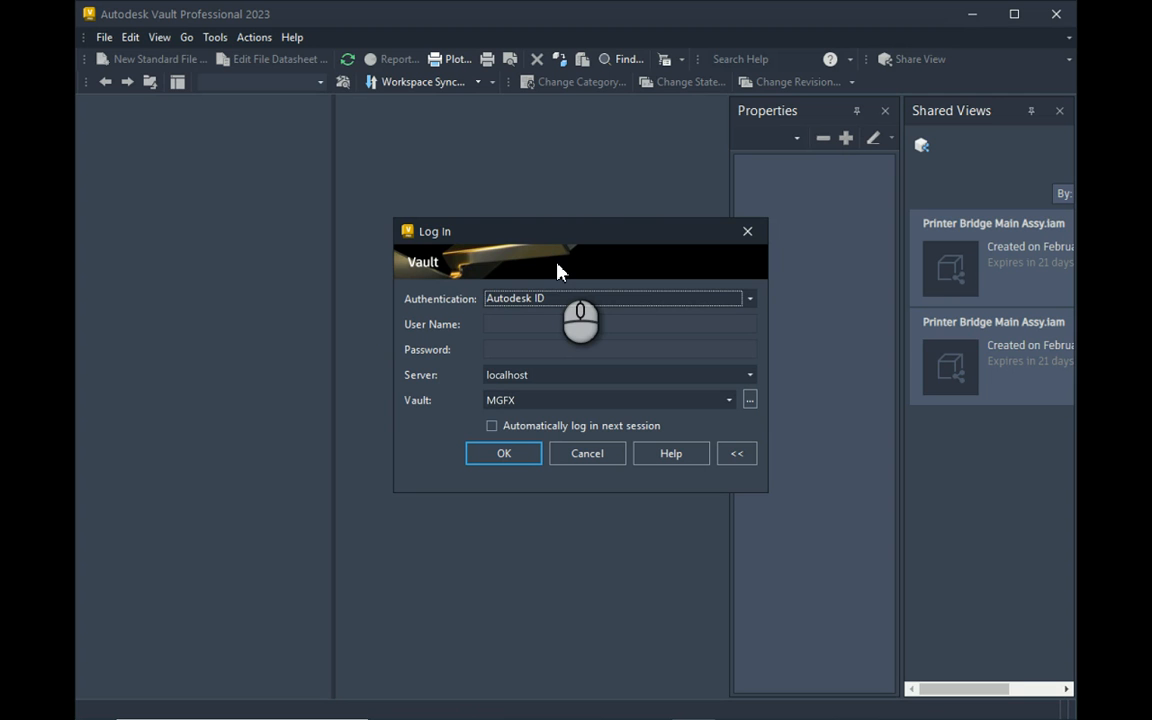
# Set Authentication to Vault Account, then reopen the dropdown to show the available methods.
pyautogui.click(612, 300)
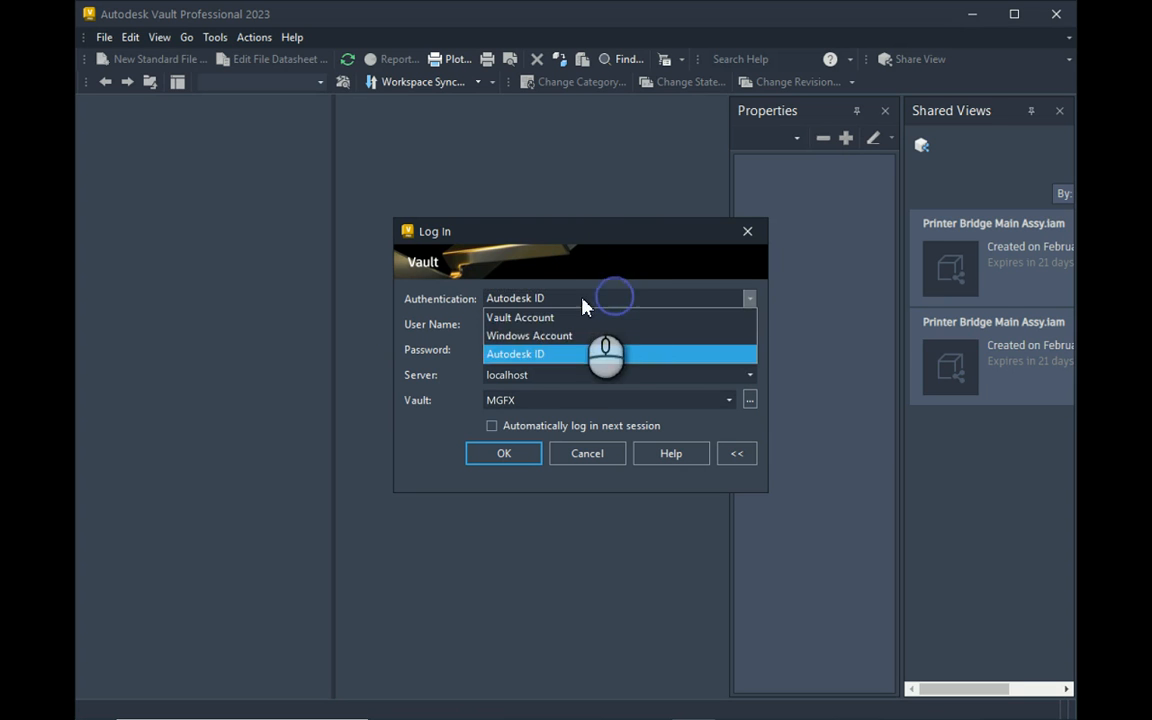
pyautogui.click(553, 320)
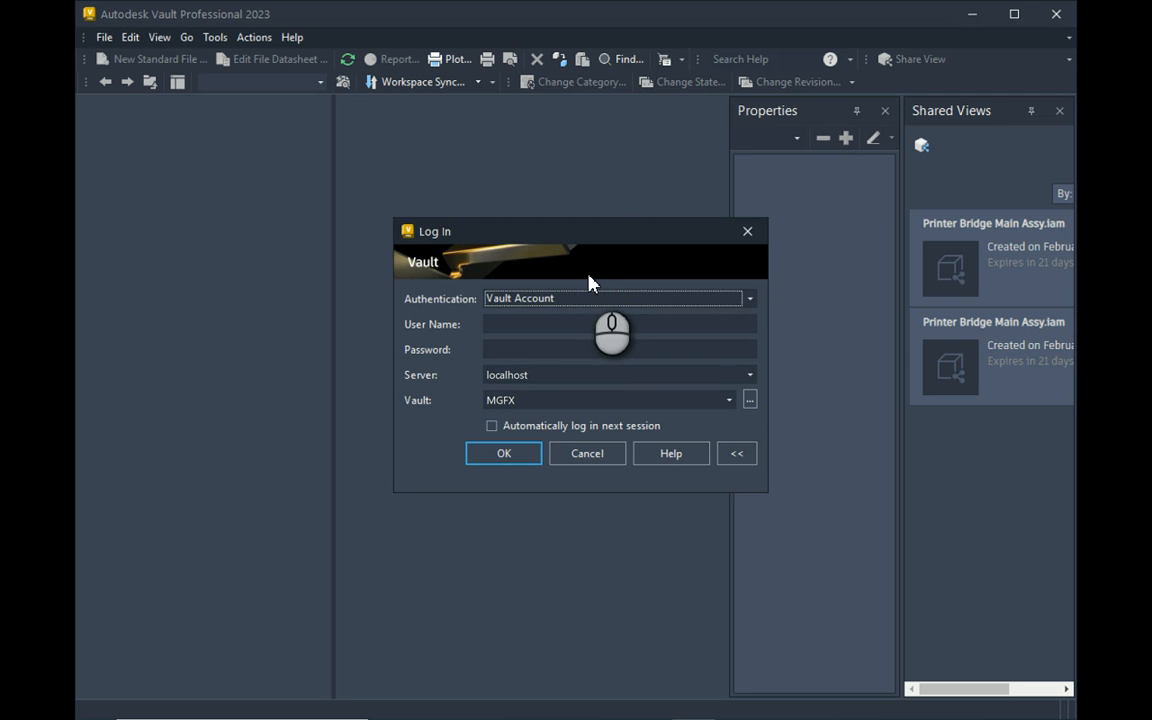
pyautogui.click(580, 300)
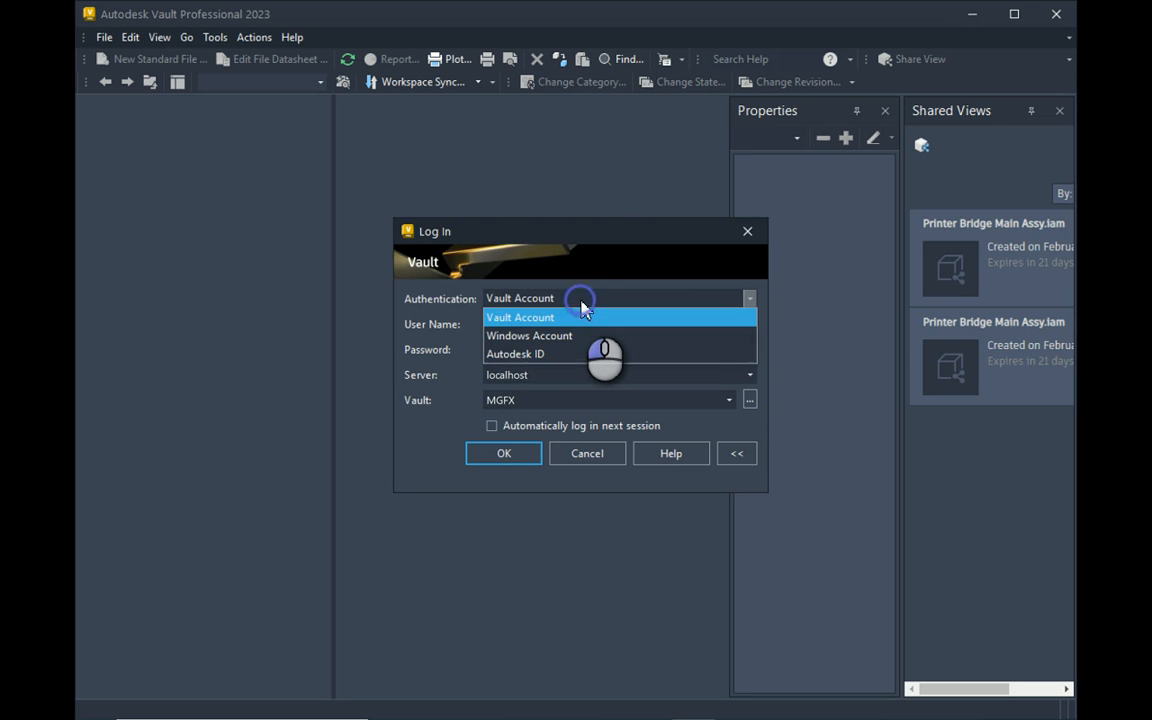